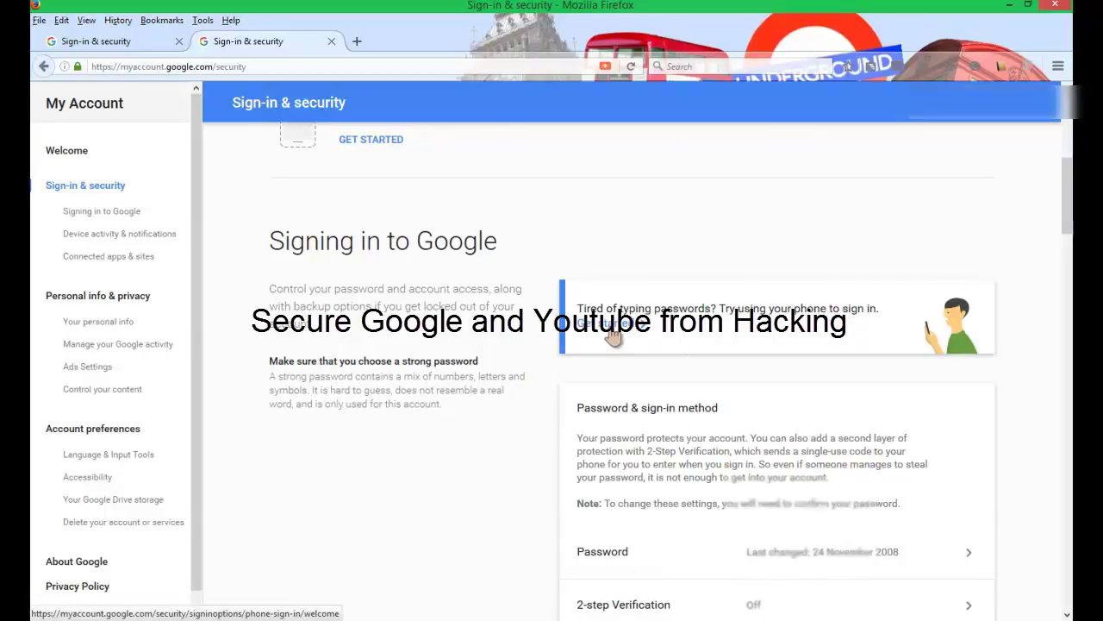
# - Scroll to Password & sign-in method and open the 2-Step Verification row, currently Off
pyautogui.scroll(-3, 612, 335)
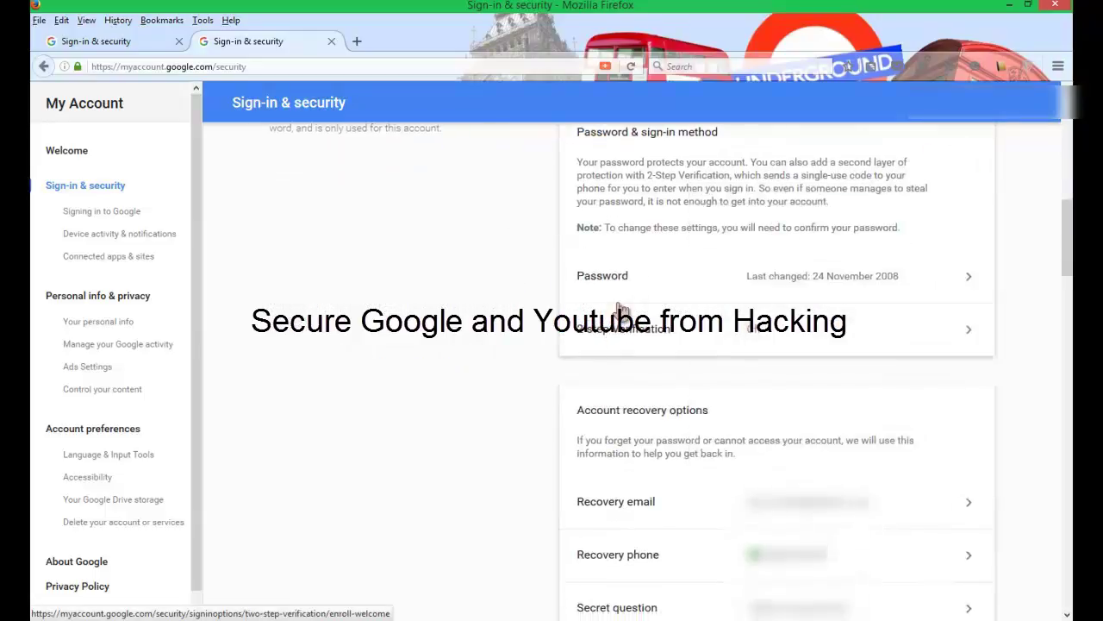
pyautogui.click(756, 334)
pyautogui.click(756, 335)
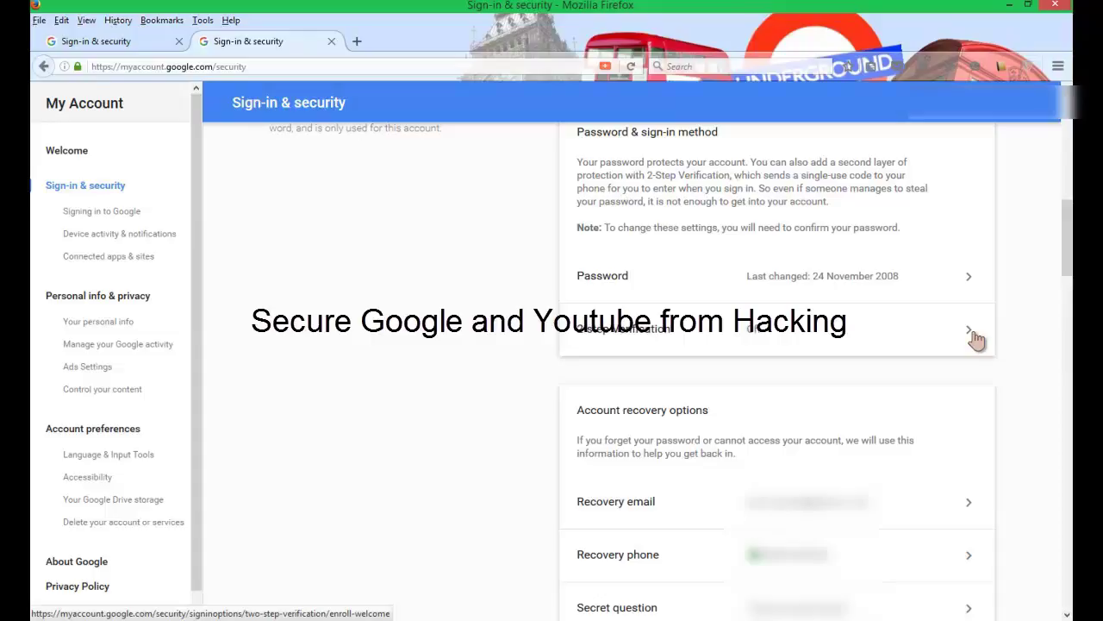
pyautogui.click(975, 339)
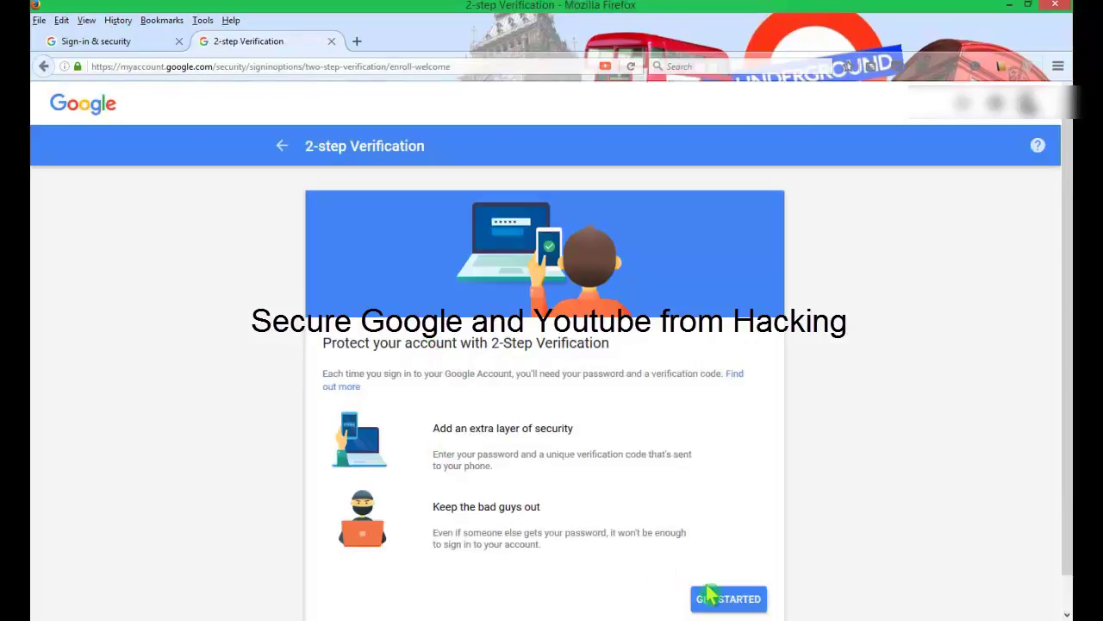
# - Get started with 2-Step Verification, re-enter the account password and continue to the code step
pyautogui.click(731, 601)
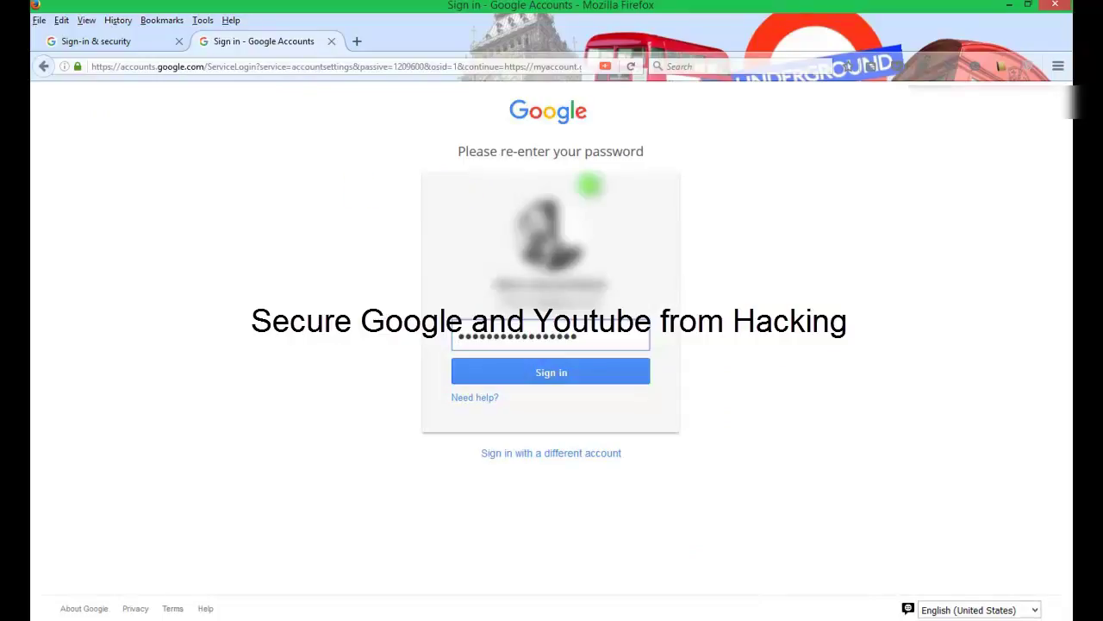
pyautogui.click(579, 381)
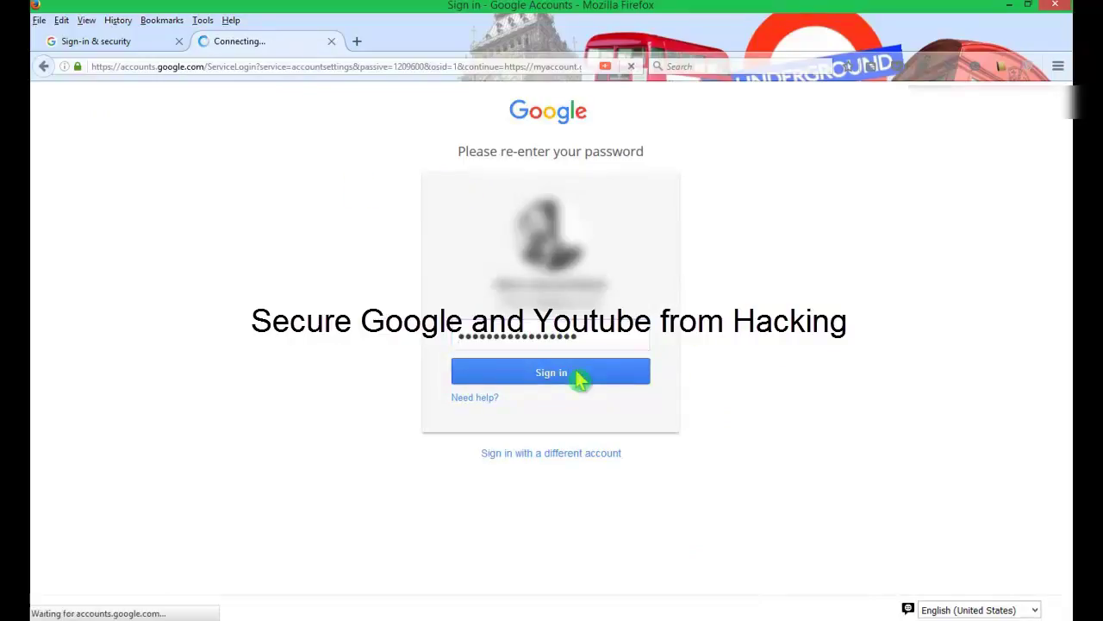
pyautogui.click(751, 595)
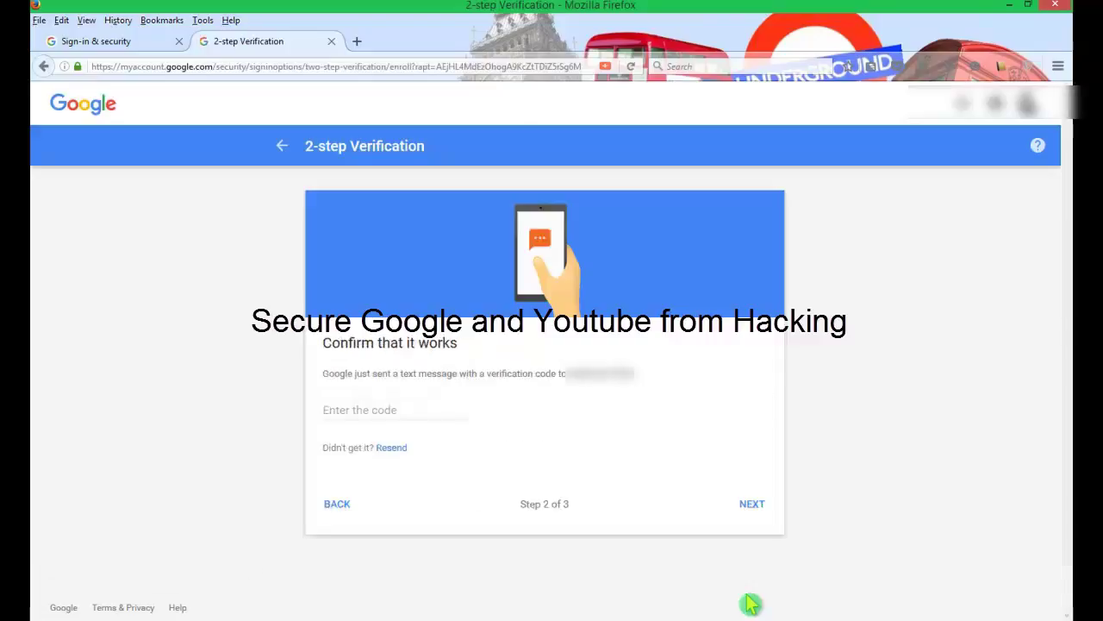
pyautogui.click(392, 409)
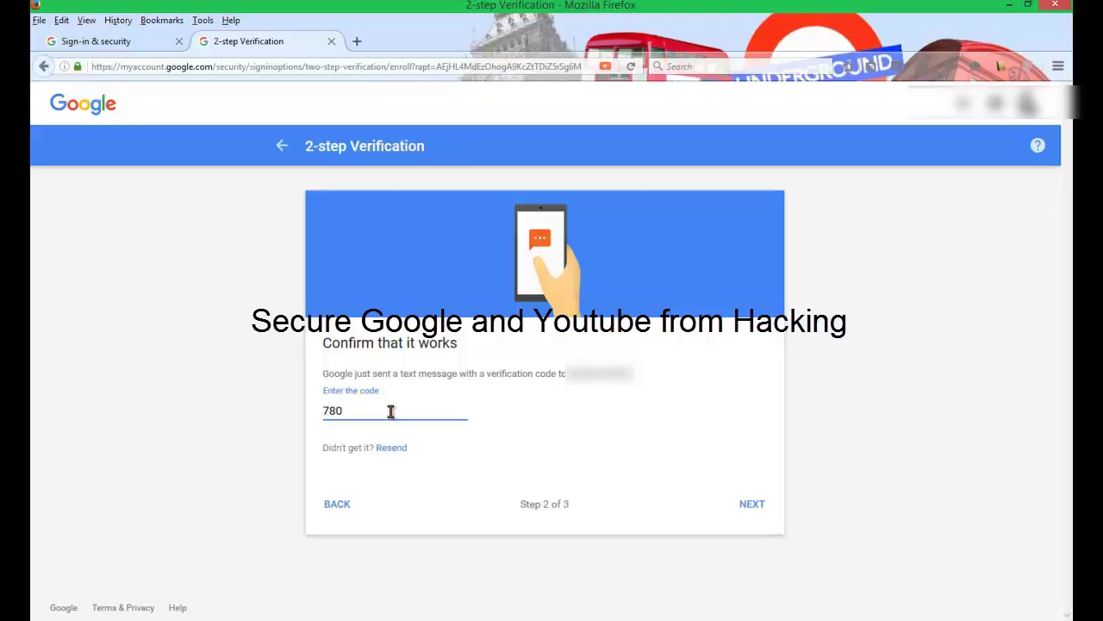
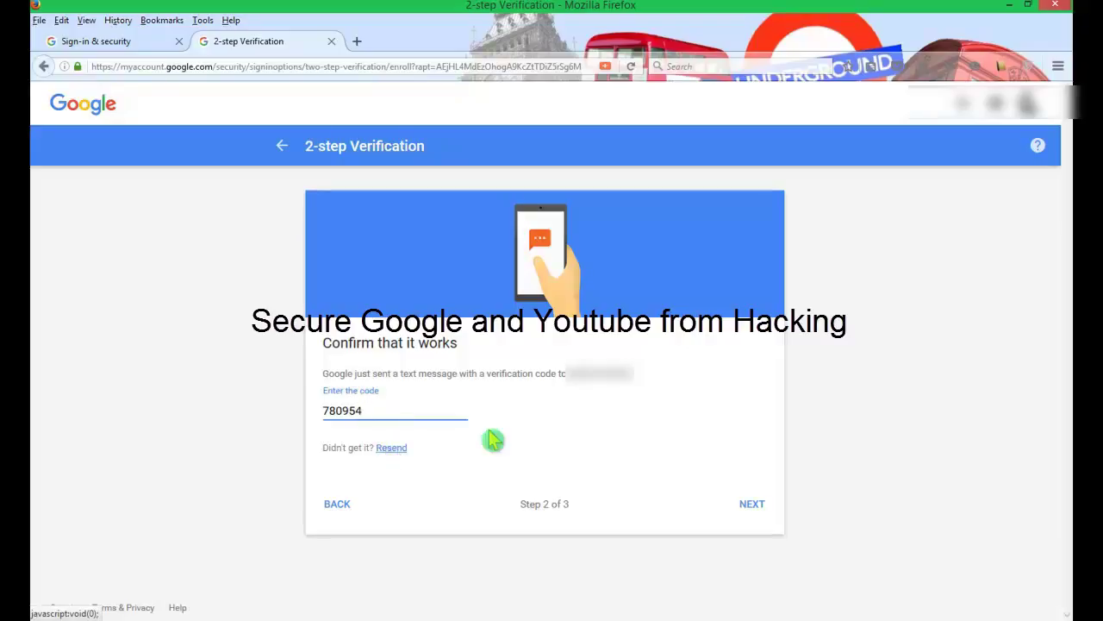
# - Enter the texted verification code and submit it for checking
pyautogui.click(755, 506)
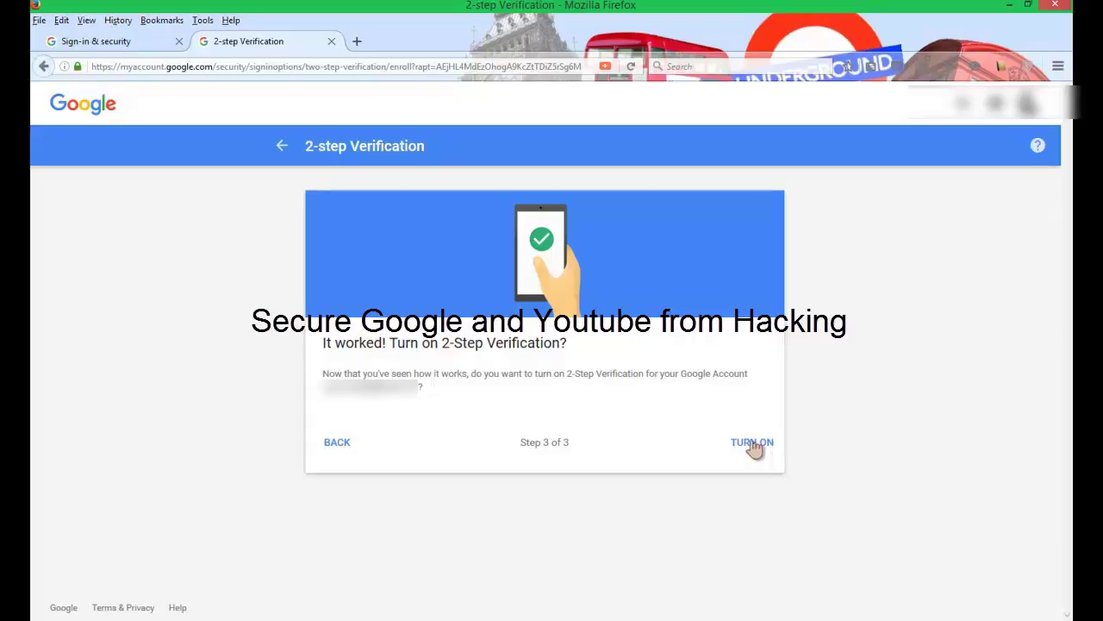
# - Turn on 2-Step Verification and scroll down to the alternative second-step options
pyautogui.click(754, 447)
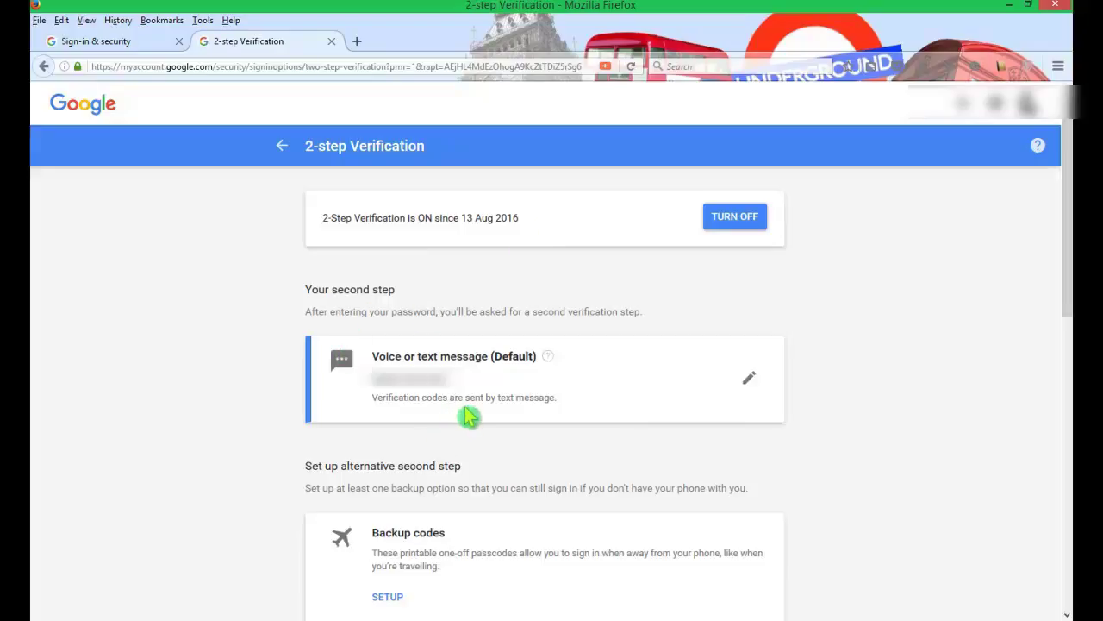
pyautogui.scroll(-3, 466, 416)
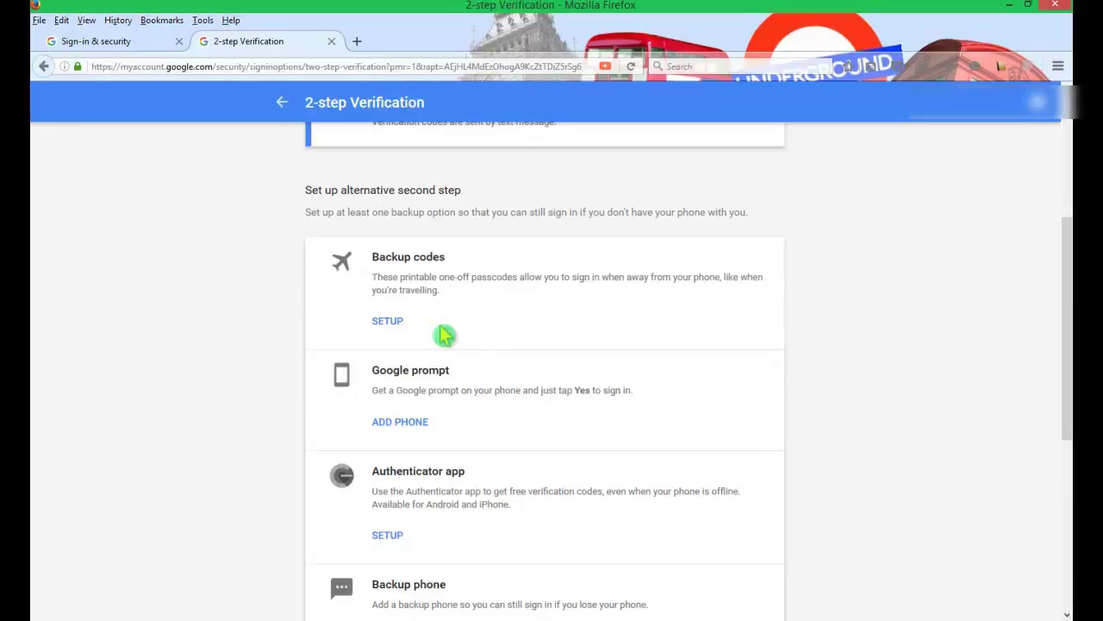
pyautogui.scroll(-1, 414, 289)
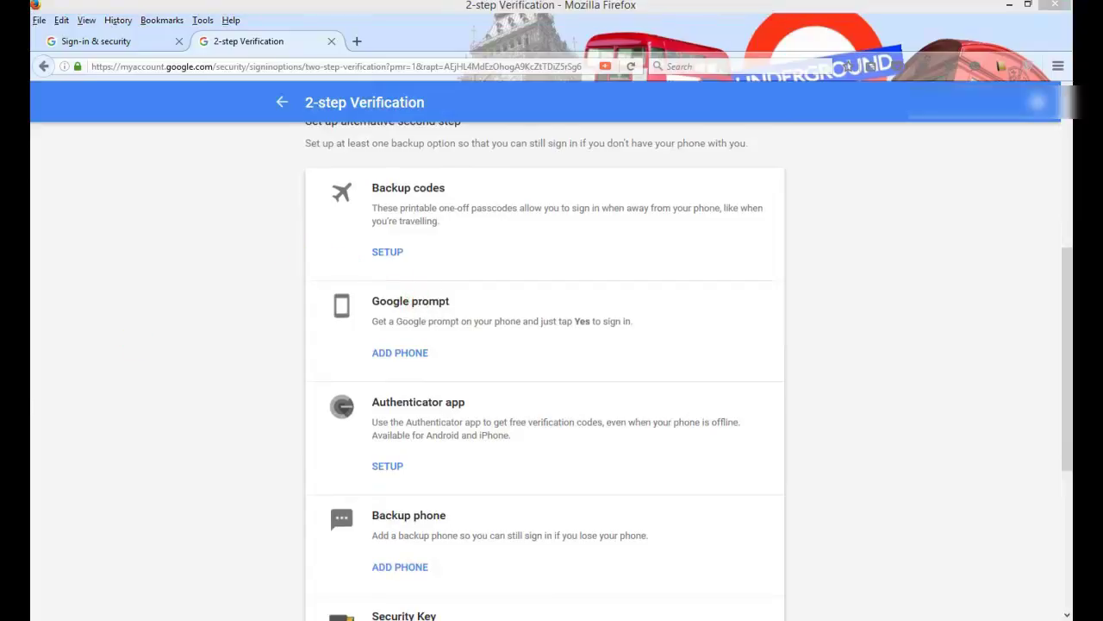
# - Set up and download backup codes, replace them with a new set, then close the list
pyautogui.click(392, 264)
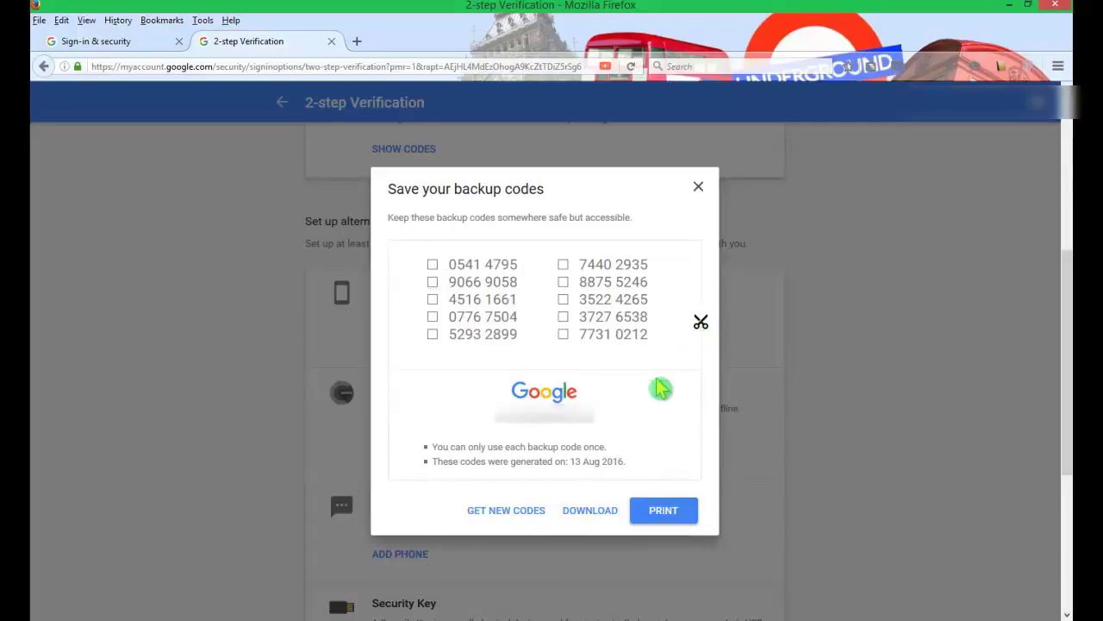
pyautogui.click(594, 516)
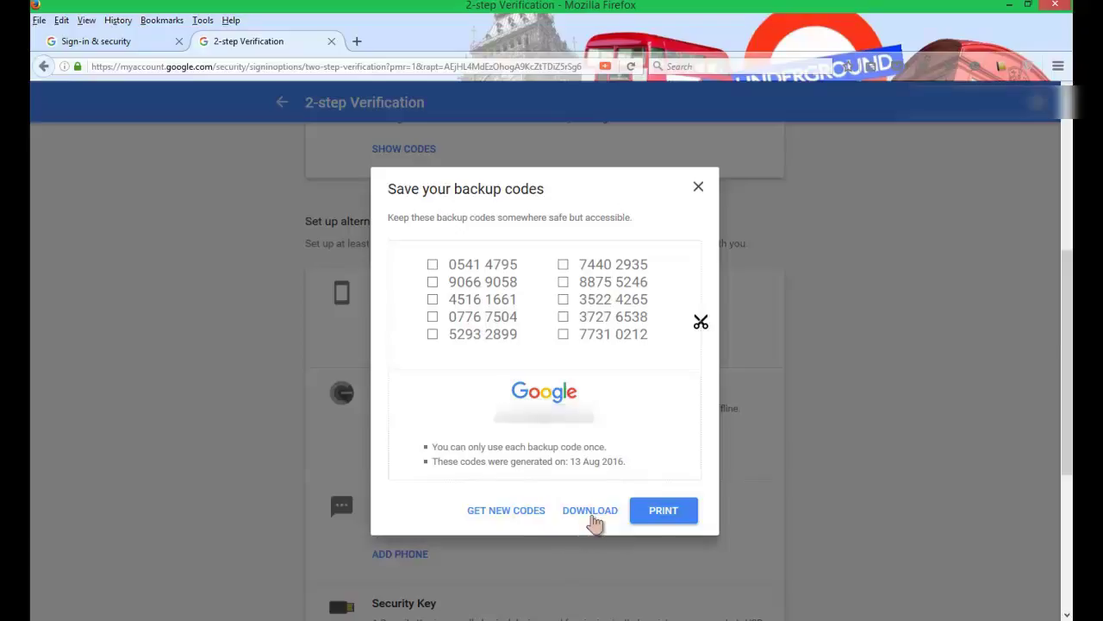
pyautogui.click(532, 521)
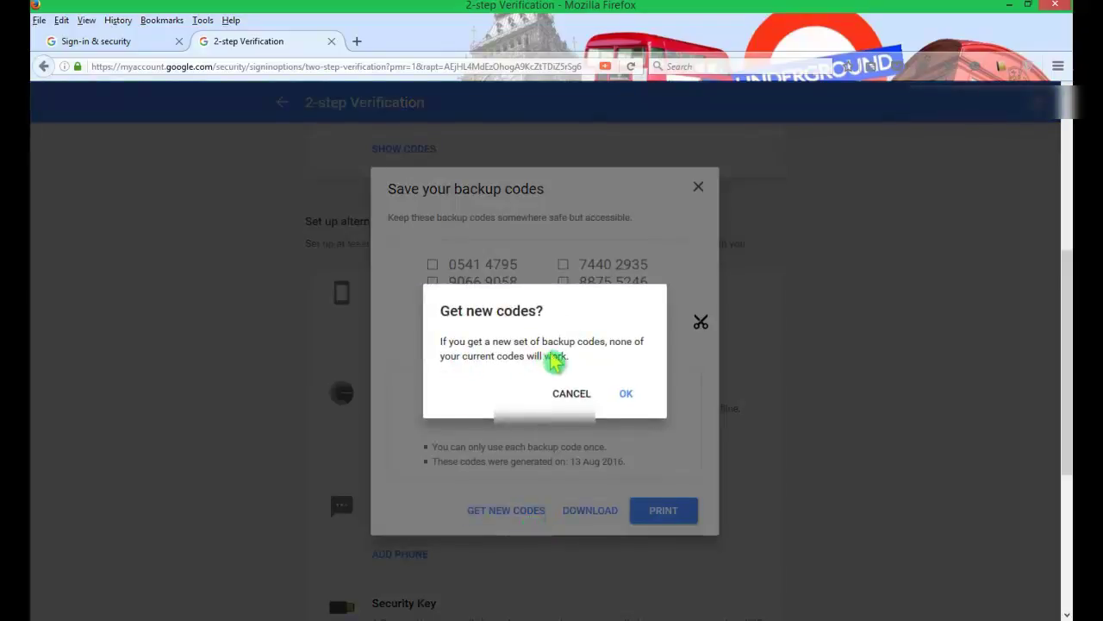
pyautogui.click(624, 400)
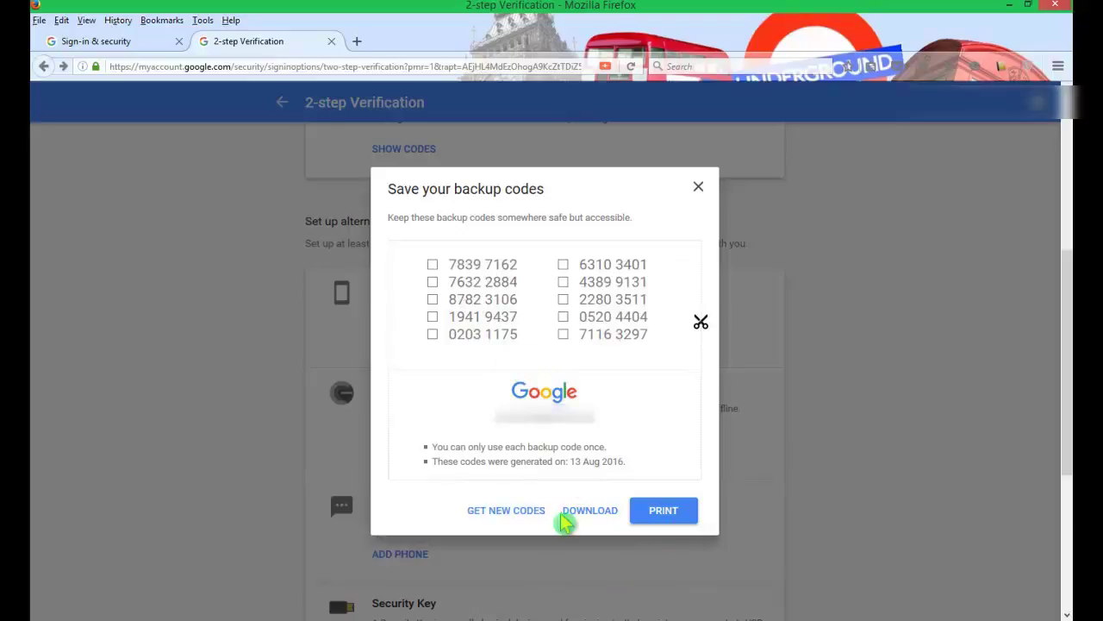
pyautogui.click(699, 186)
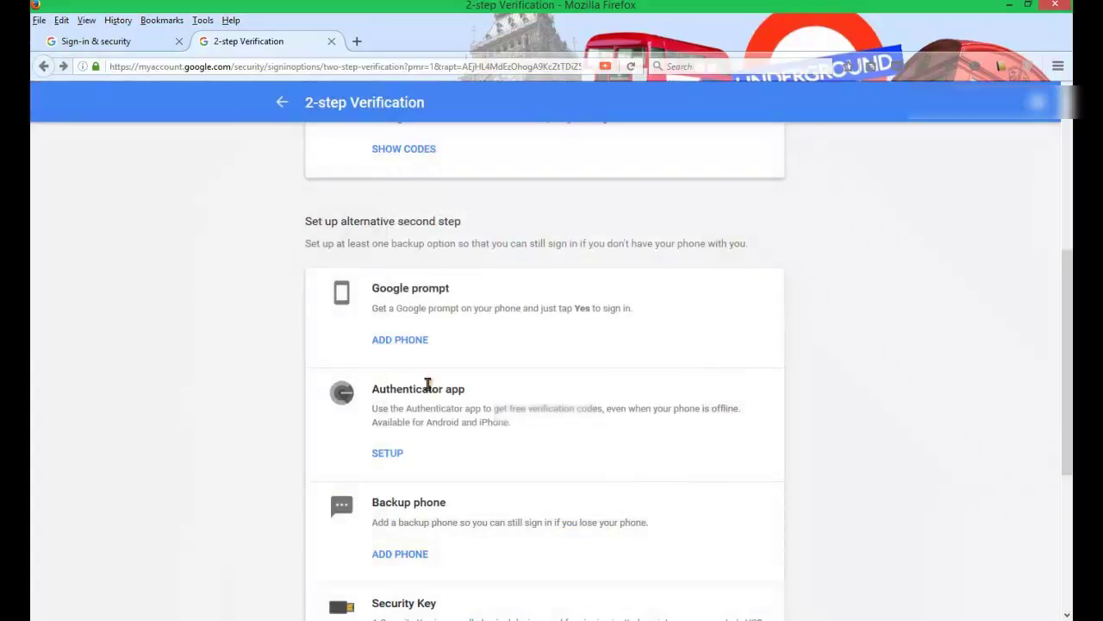
# - Add a phone for Google prompt and follow the iPhone setup link to the Google app's App Store page
pyautogui.scroll(3, 431, 336)
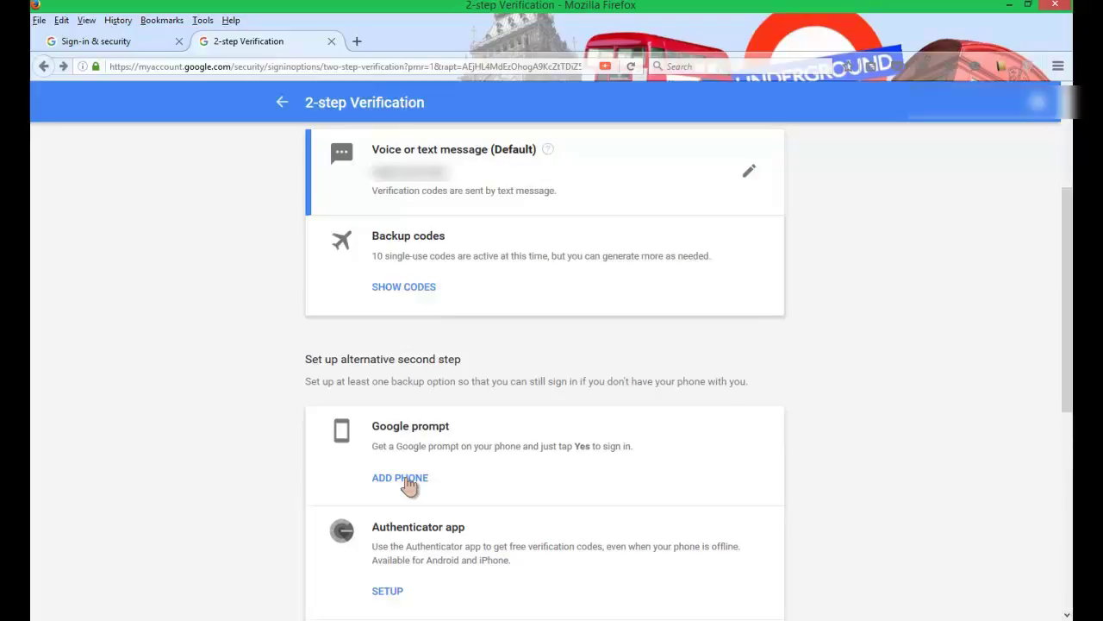
pyautogui.click(409, 479)
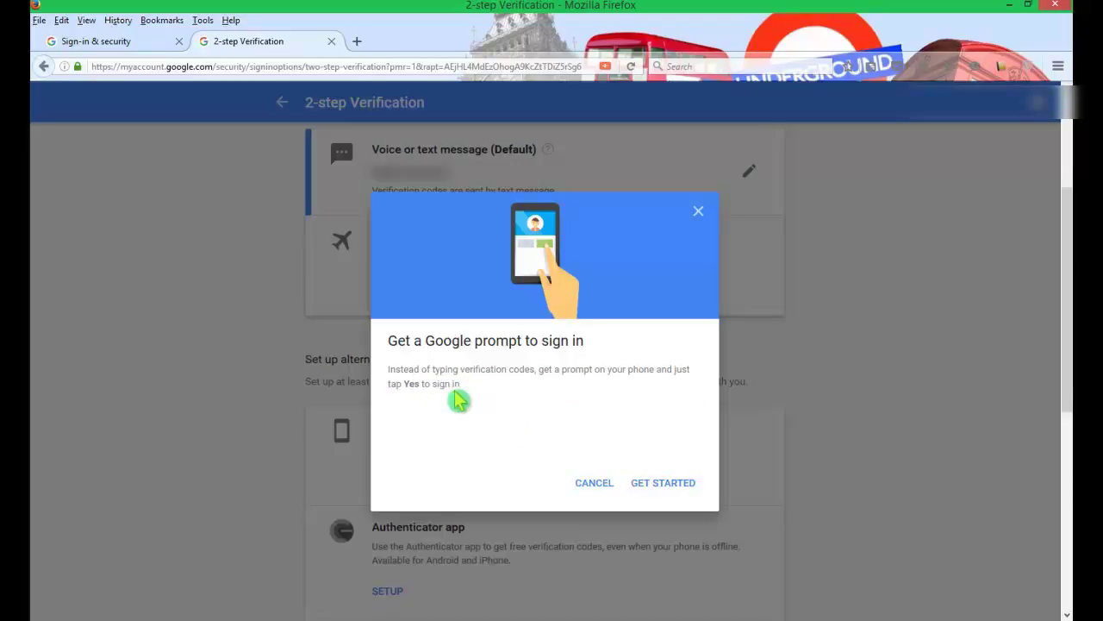
pyautogui.click(662, 486)
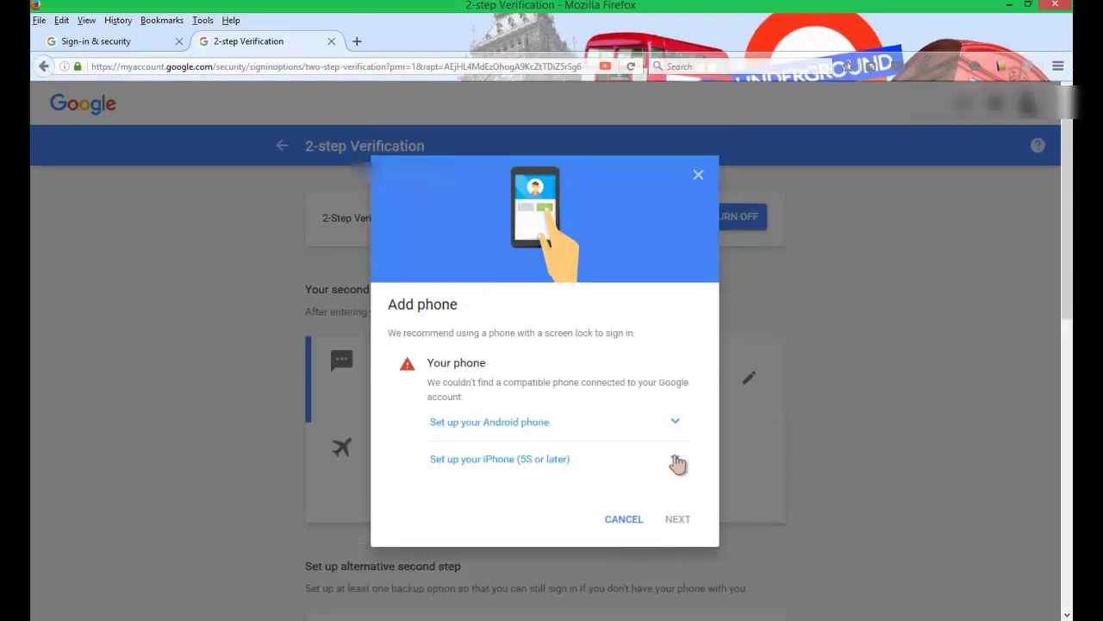
pyautogui.click(678, 462)
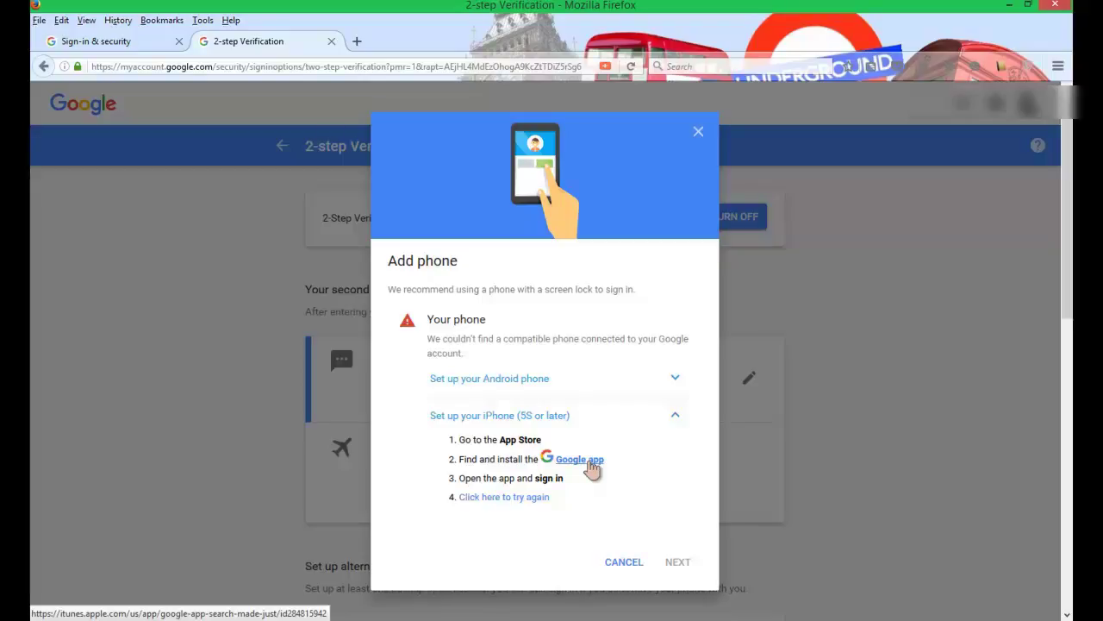
pyautogui.click(593, 468)
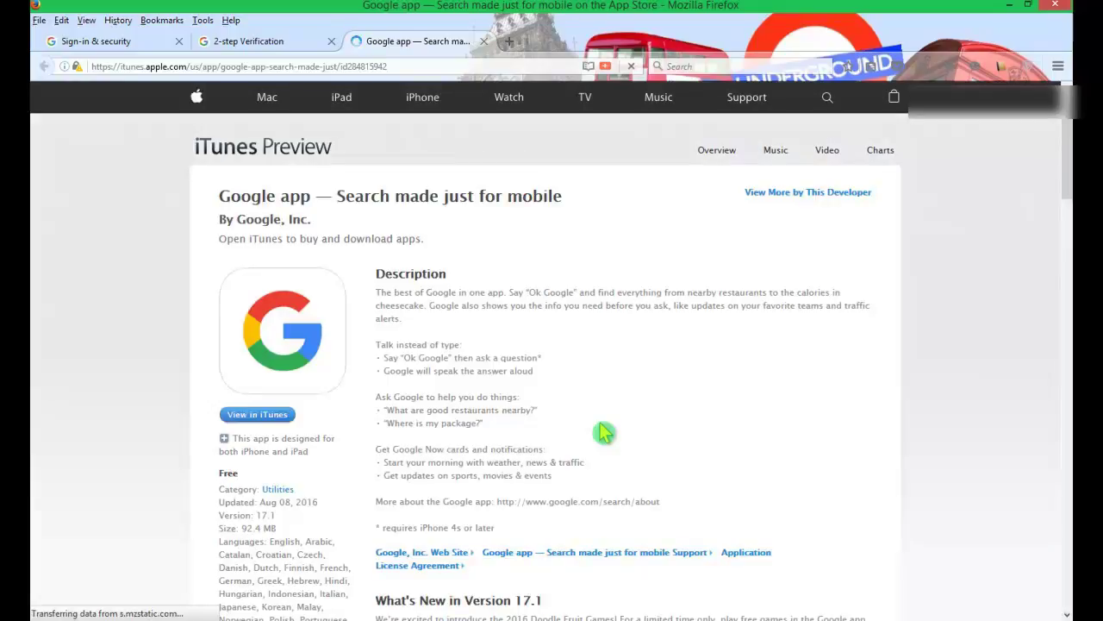
# - Open the Google app listing in iTunes, remembering iTunes as the itmss link handler
pyautogui.click(276, 422)
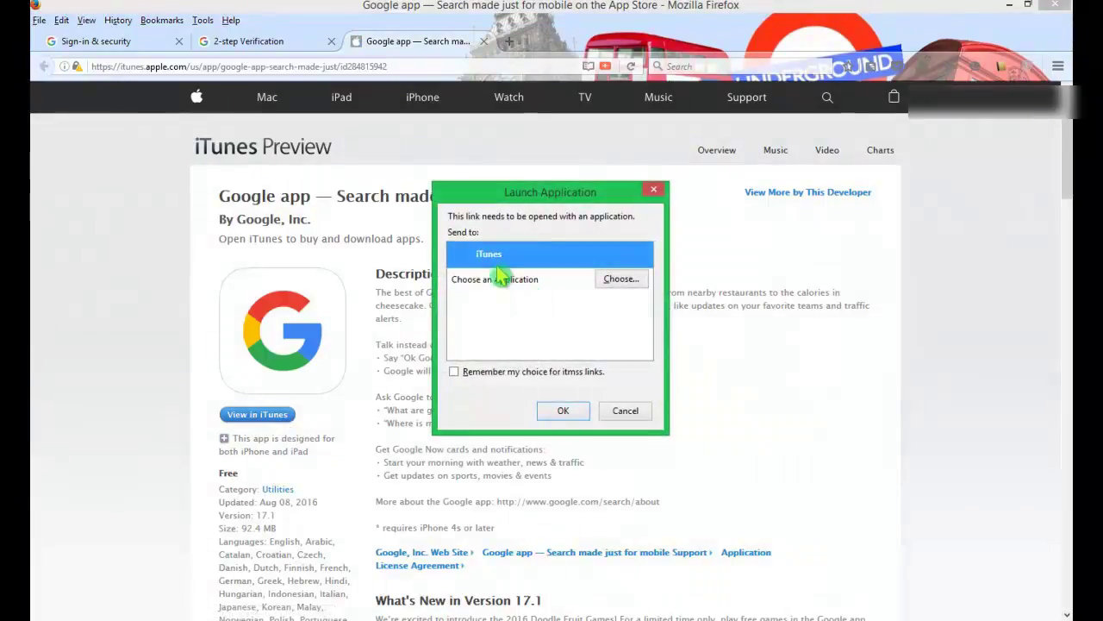
pyautogui.click(455, 372)
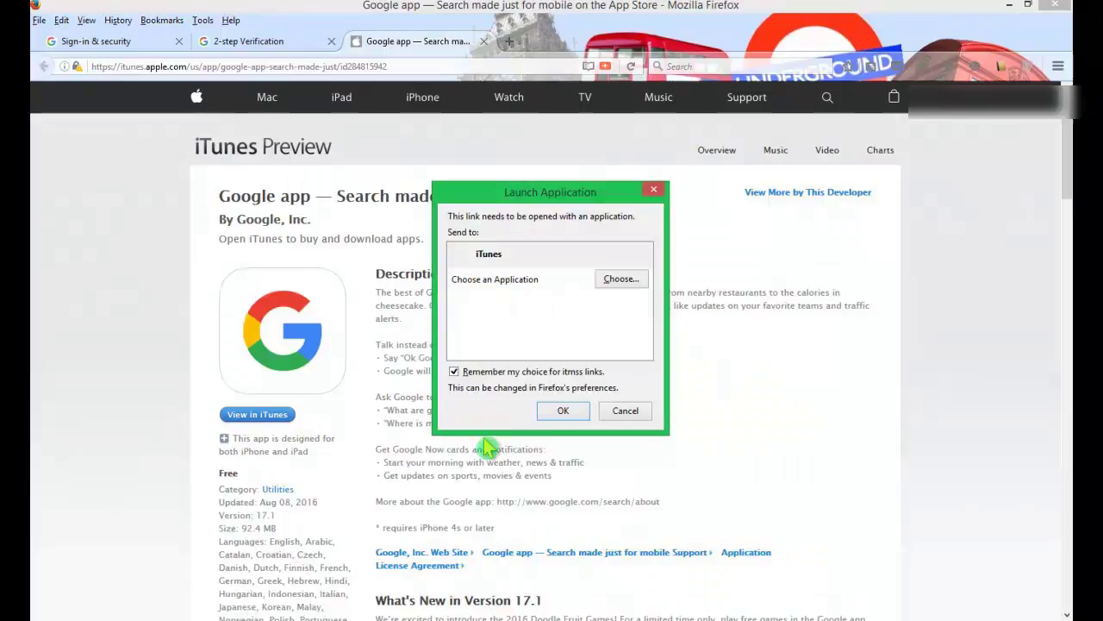
pyautogui.click(562, 411)
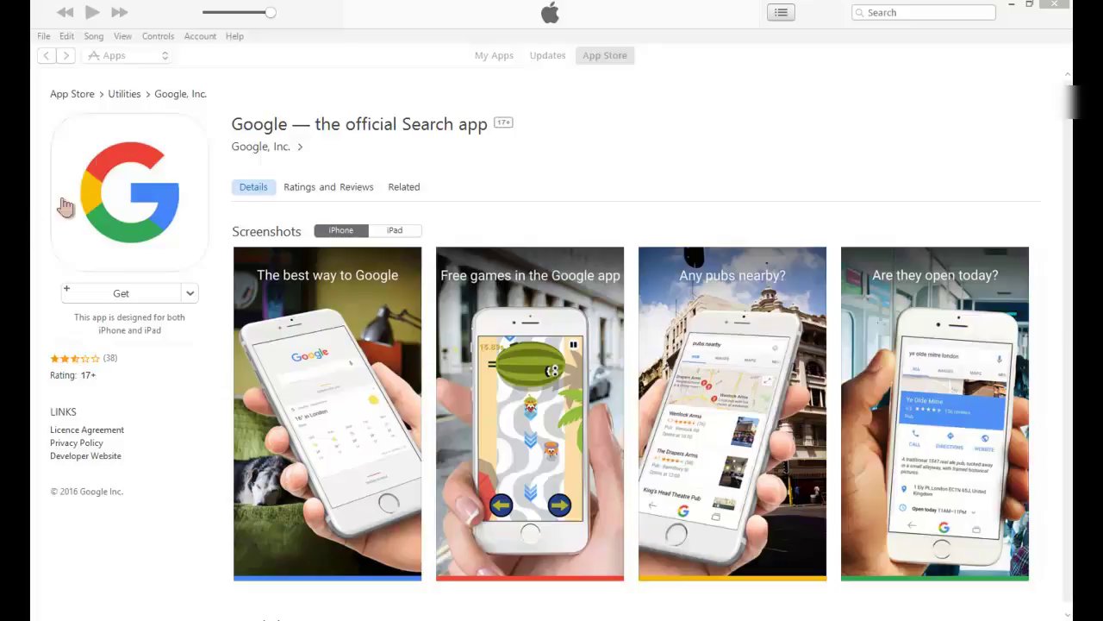
# - Buy the Google app in iTunes, signing in with the Apple ID password
pyautogui.click(143, 297)
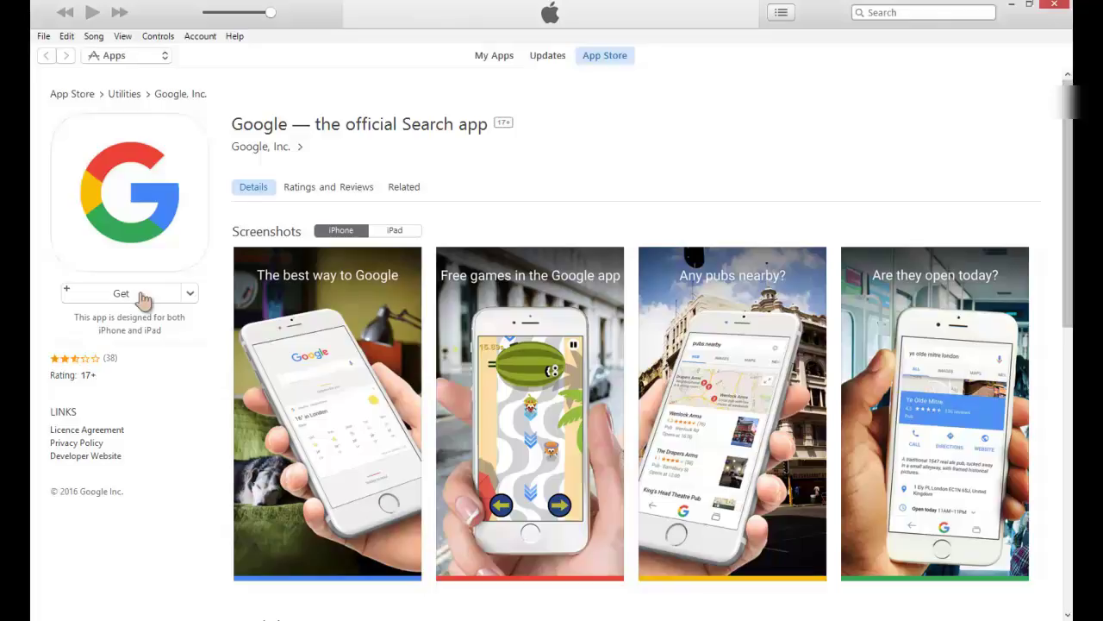
pyautogui.click(143, 297)
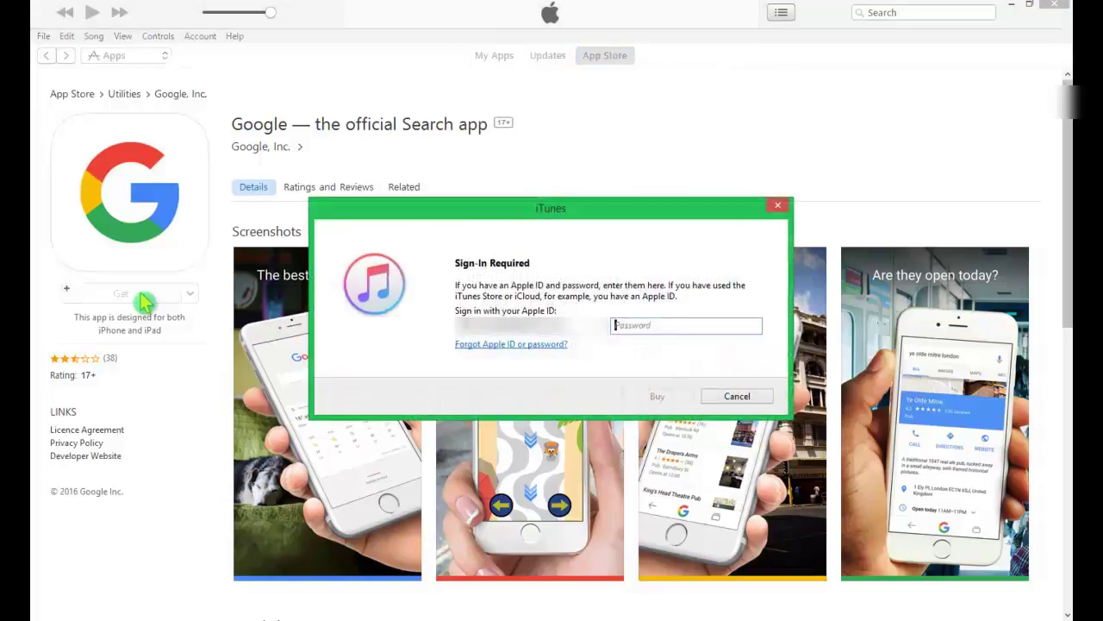
pyautogui.write('*')
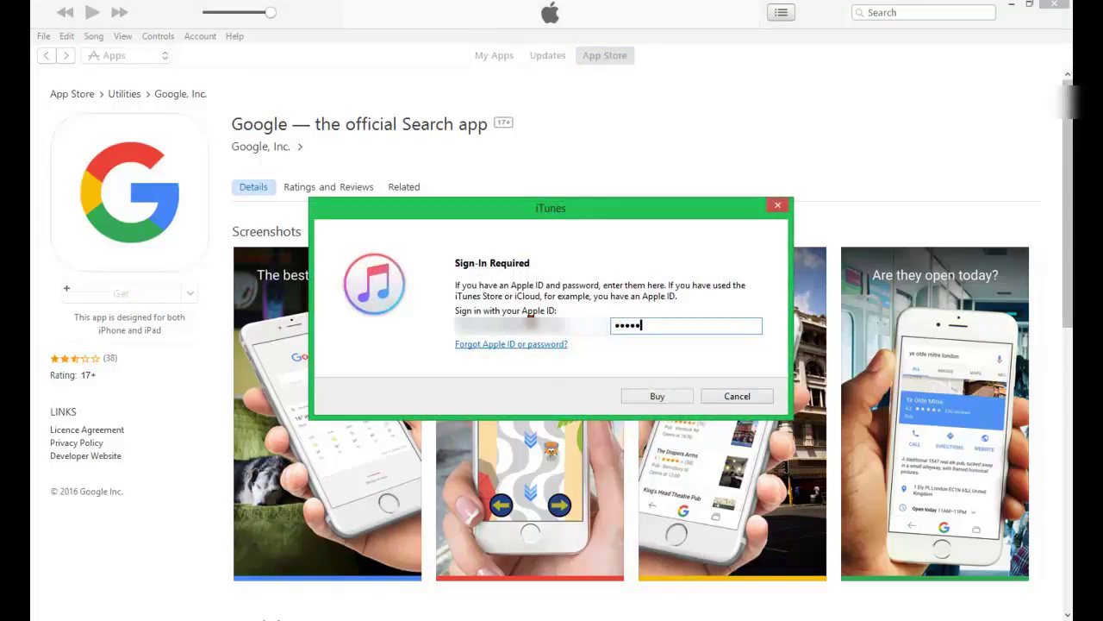
pyautogui.write('**************')
pyautogui.click(676, 399)
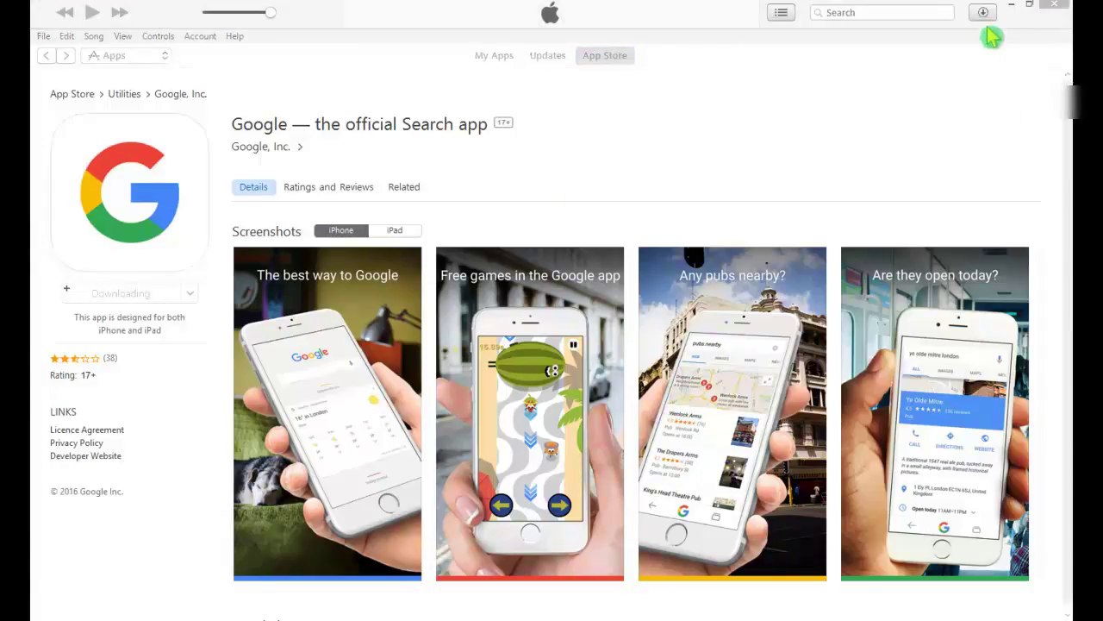
# - Watch the 88.2 MB Google app finish downloading in the Downloads list, then close it
pyautogui.click(984, 17)
pyautogui.click(984, 13)
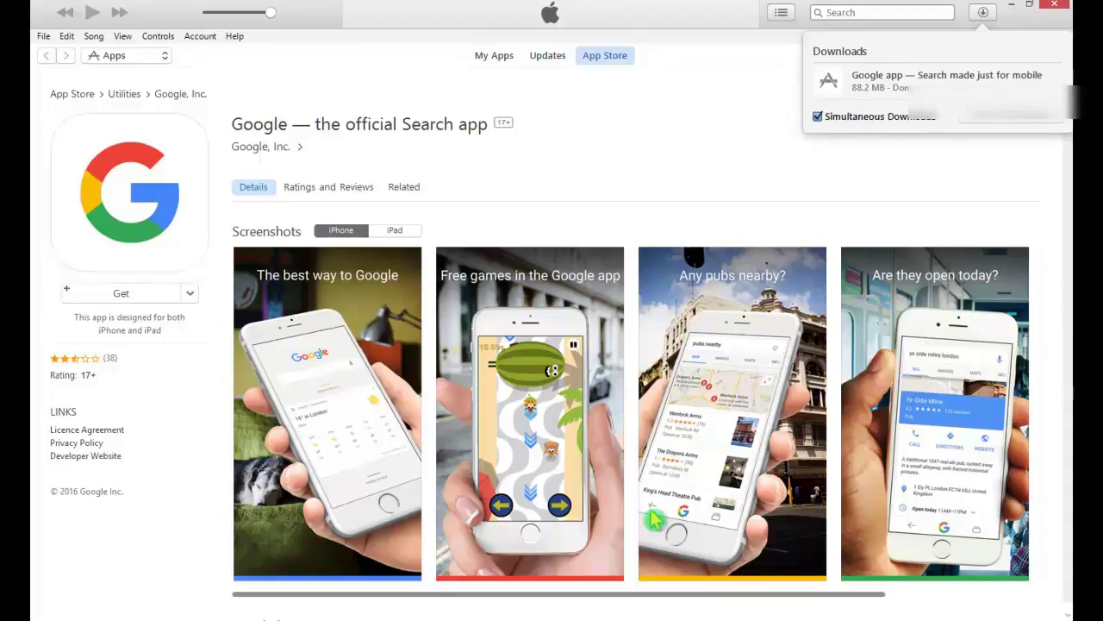
pyautogui.click(983, 12)
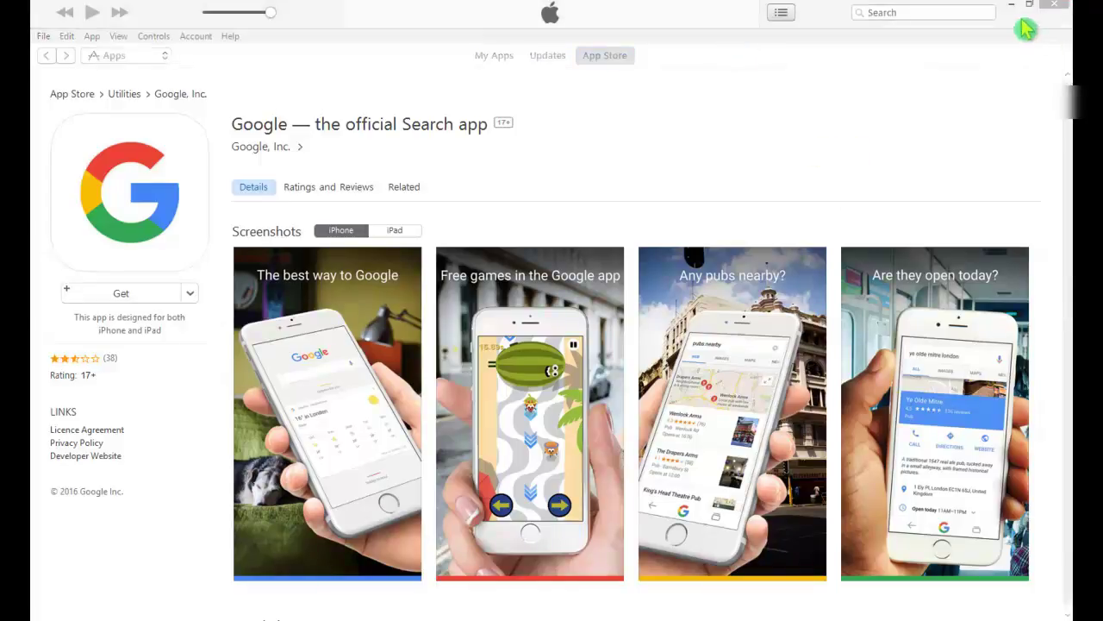
# - Select the downloaded Google app in iTunes' My Apps library
pyautogui.click(500, 61)
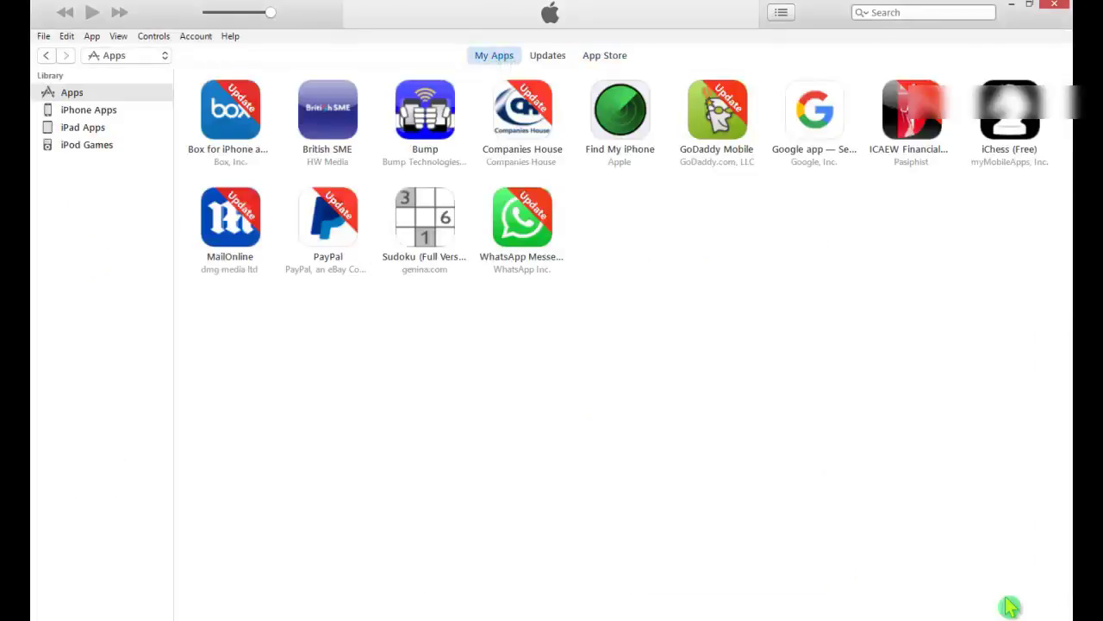
pyautogui.click(822, 110)
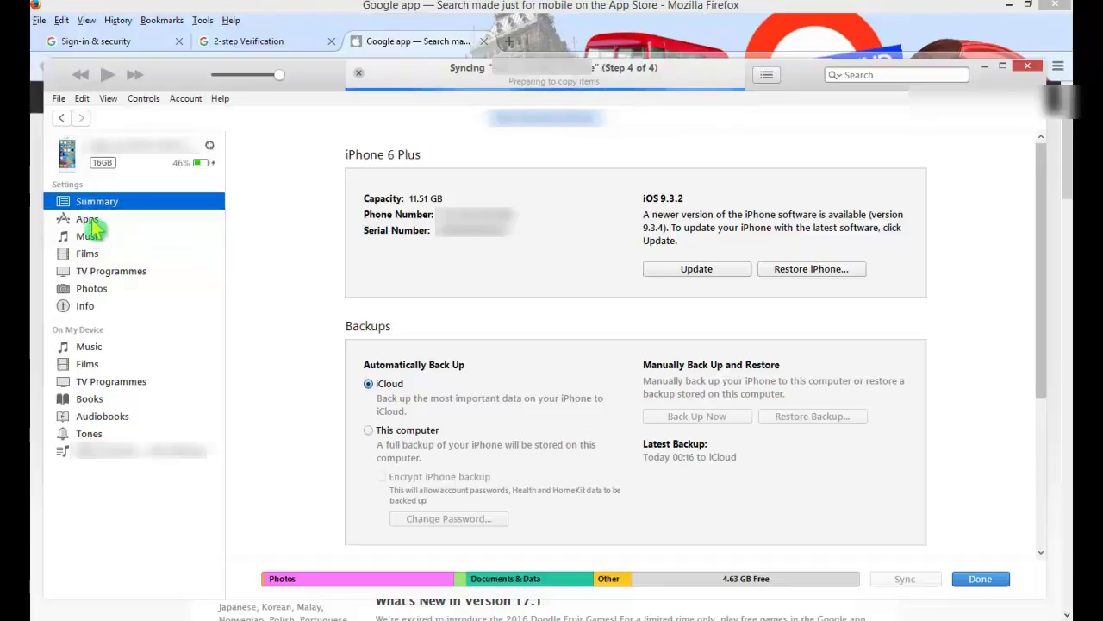
# - Mark the Google app for install on the iPhone's Apps page and apply the sync
pyautogui.click(89, 221)
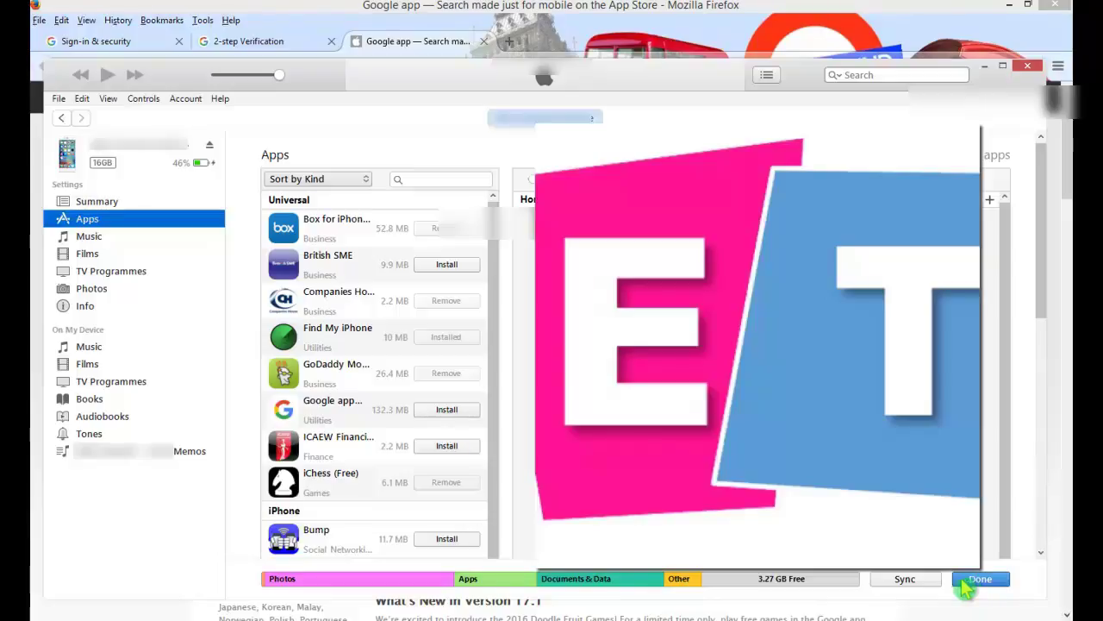
pyautogui.click(474, 416)
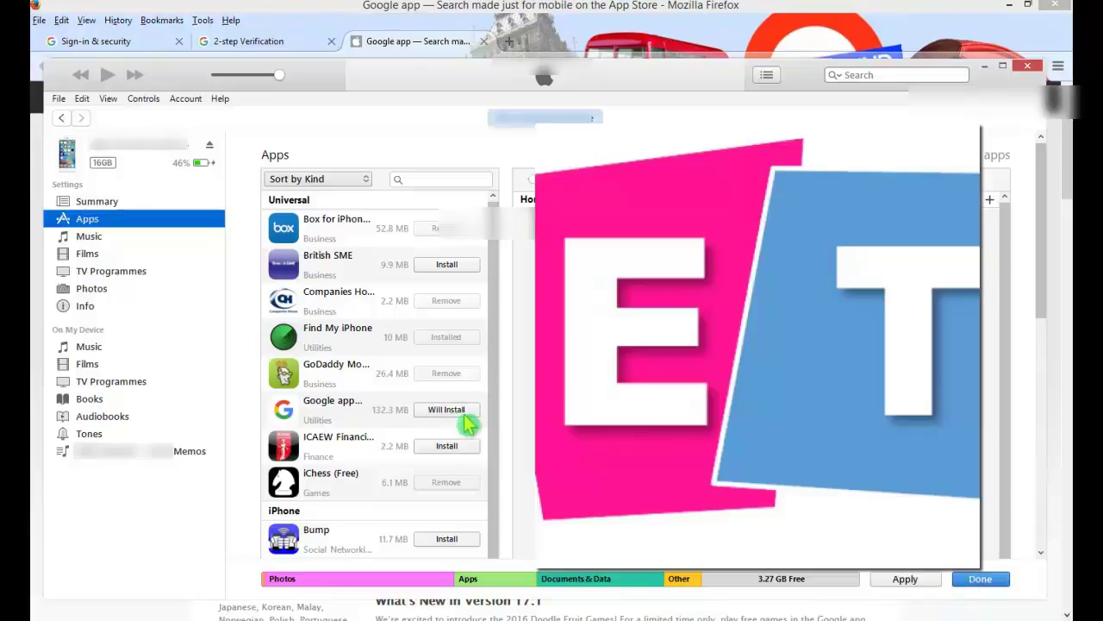
pyautogui.click(916, 585)
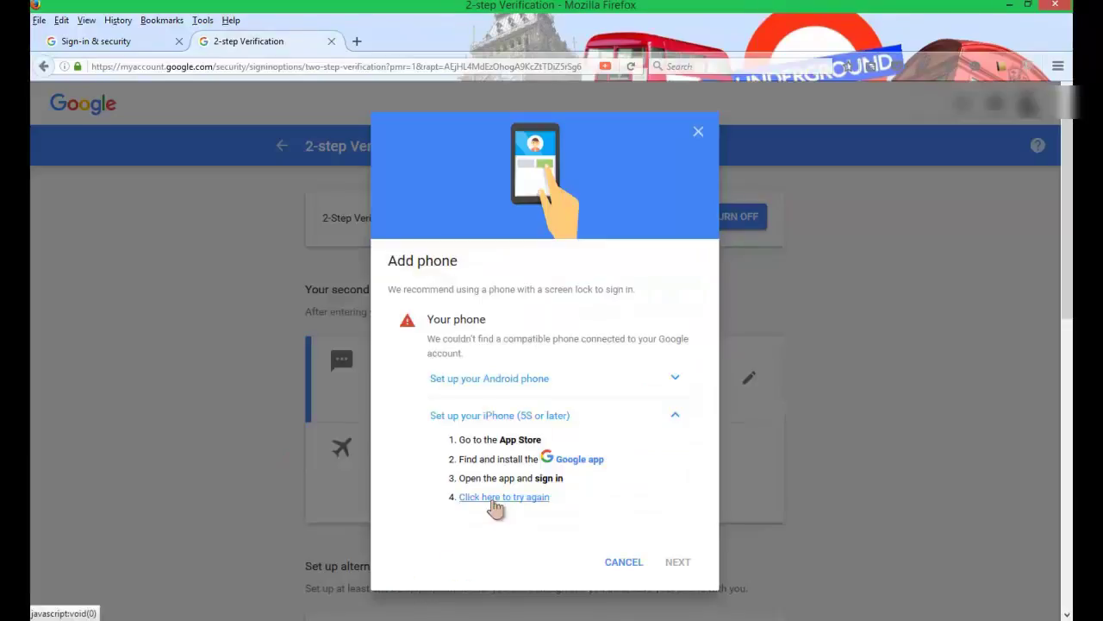
# - Retry phone detection, keep the iPhone as the chosen phone, and continue to the Try it step
pyautogui.click(493, 501)
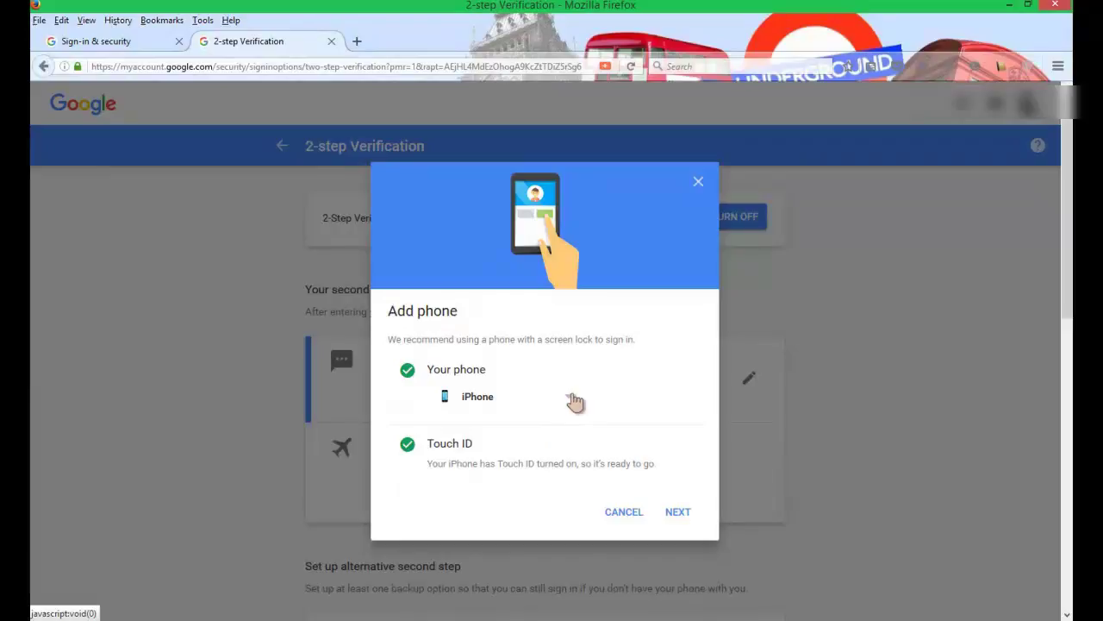
pyautogui.click(574, 403)
pyautogui.click(574, 402)
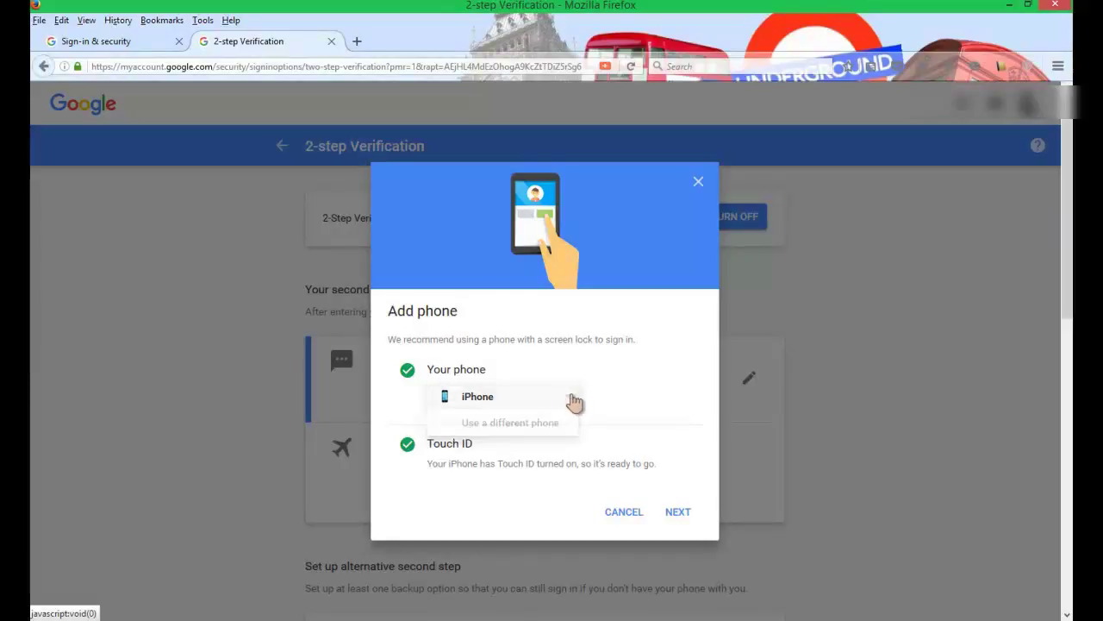
pyautogui.click(682, 517)
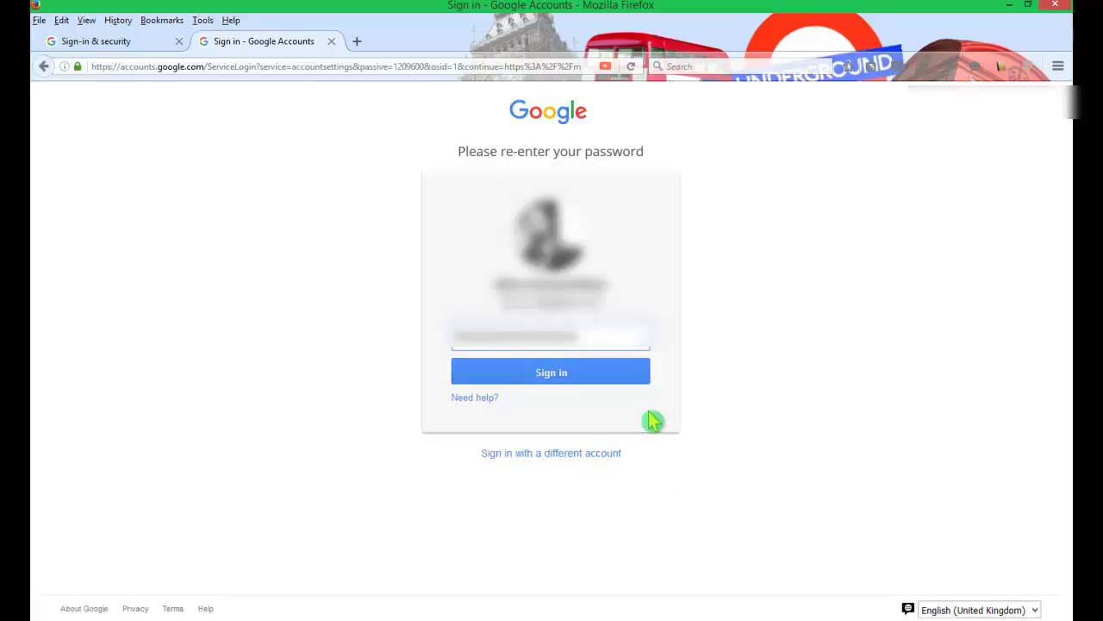
# - Sign in with the password, enter the texted 6-digit code, and untick 'Don't ask again on this computer'
pyautogui.click(604, 388)
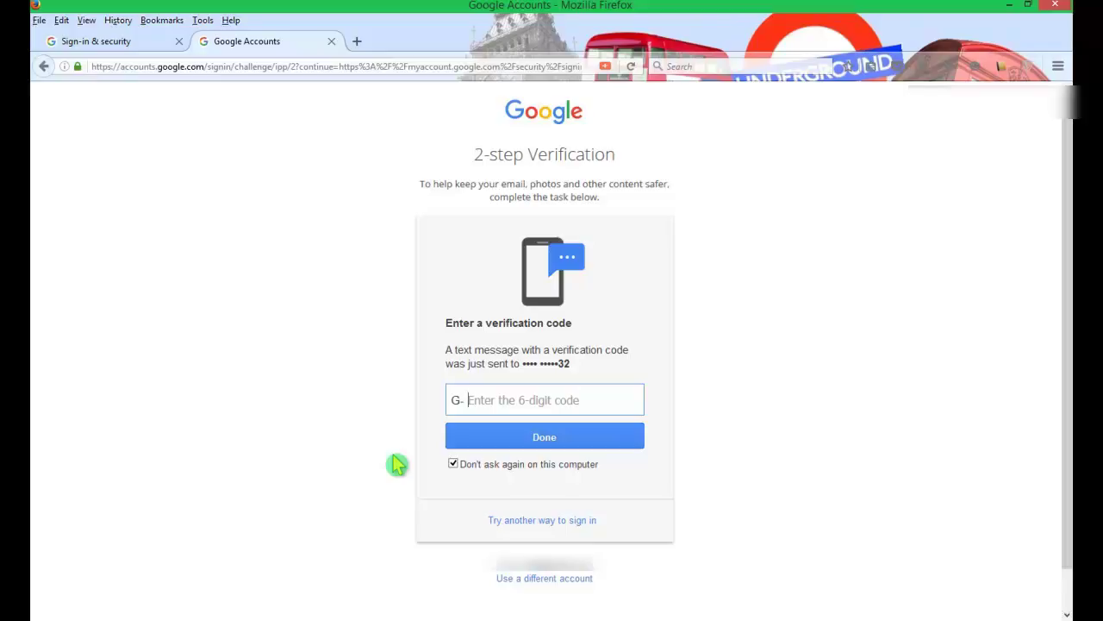
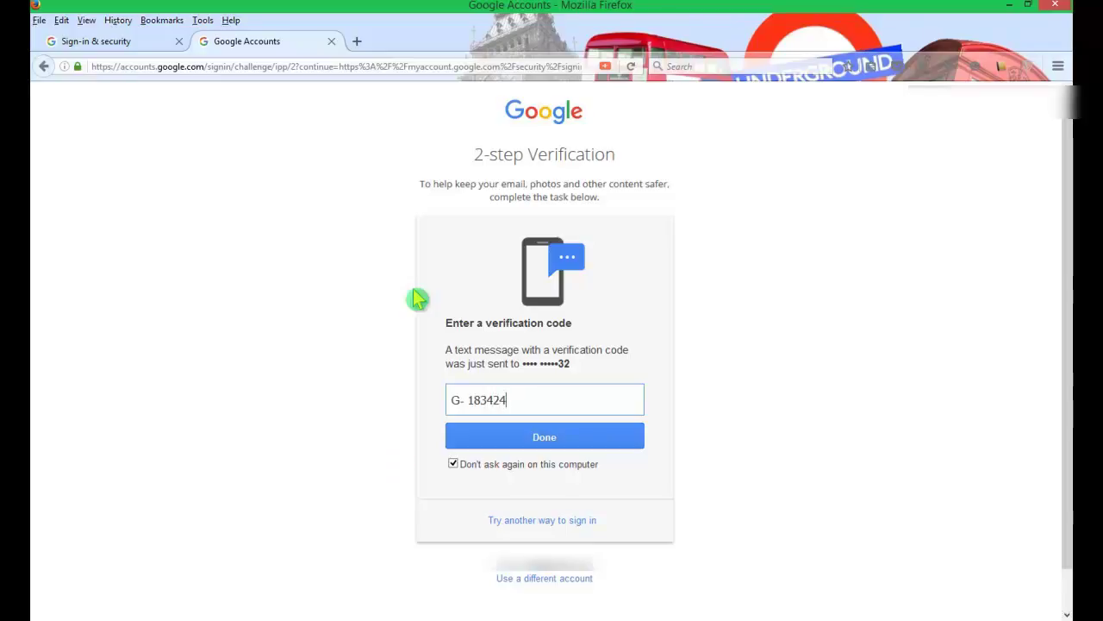
pyautogui.moveTo(460, 470)
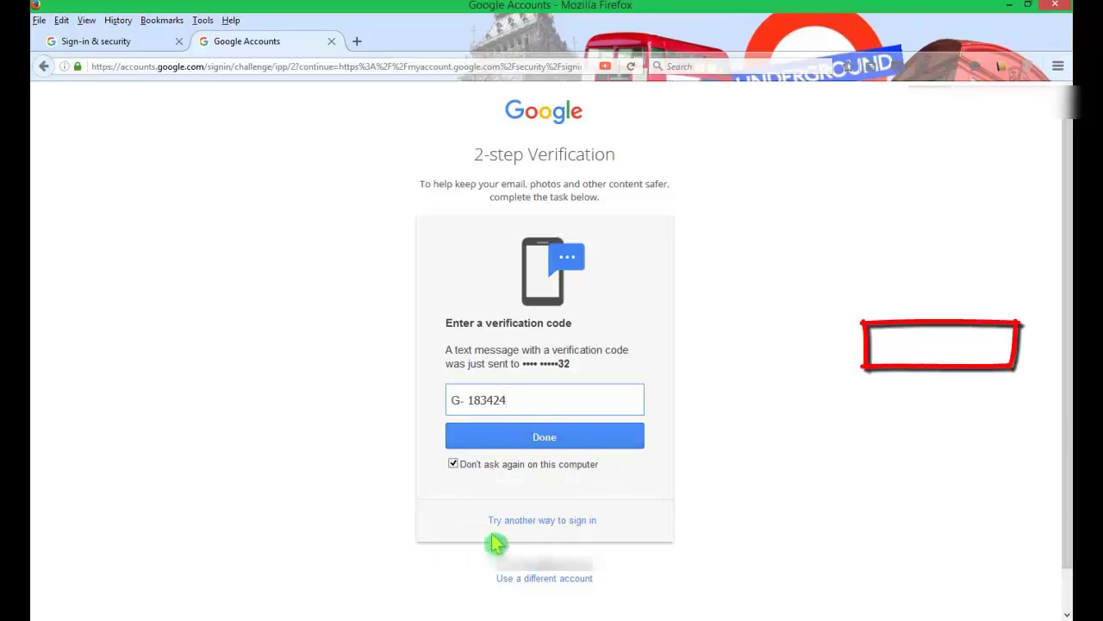
pyautogui.click(452, 465)
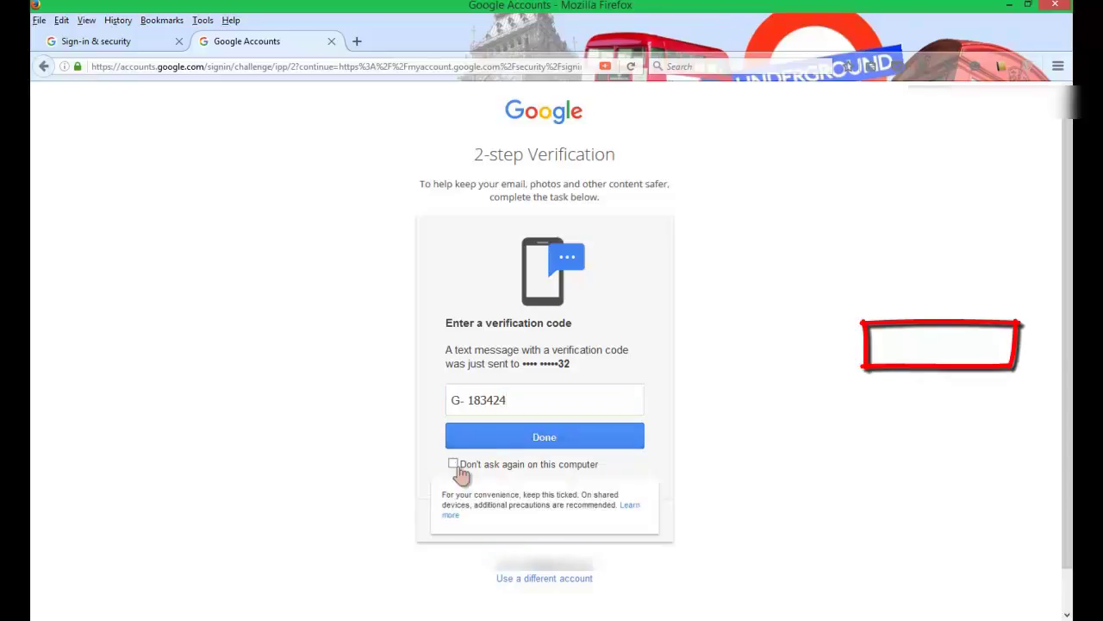
pyautogui.click(544, 440)
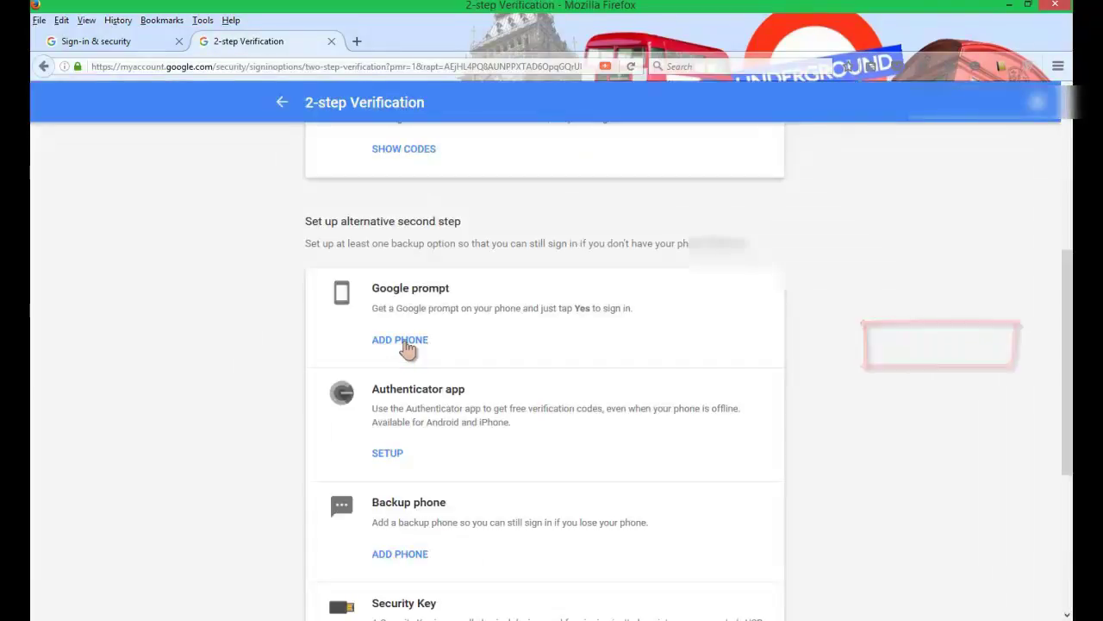
# - Add the iPhone under Google prompt and dismiss the 'It worked!' confirmation
pyautogui.click(402, 345)
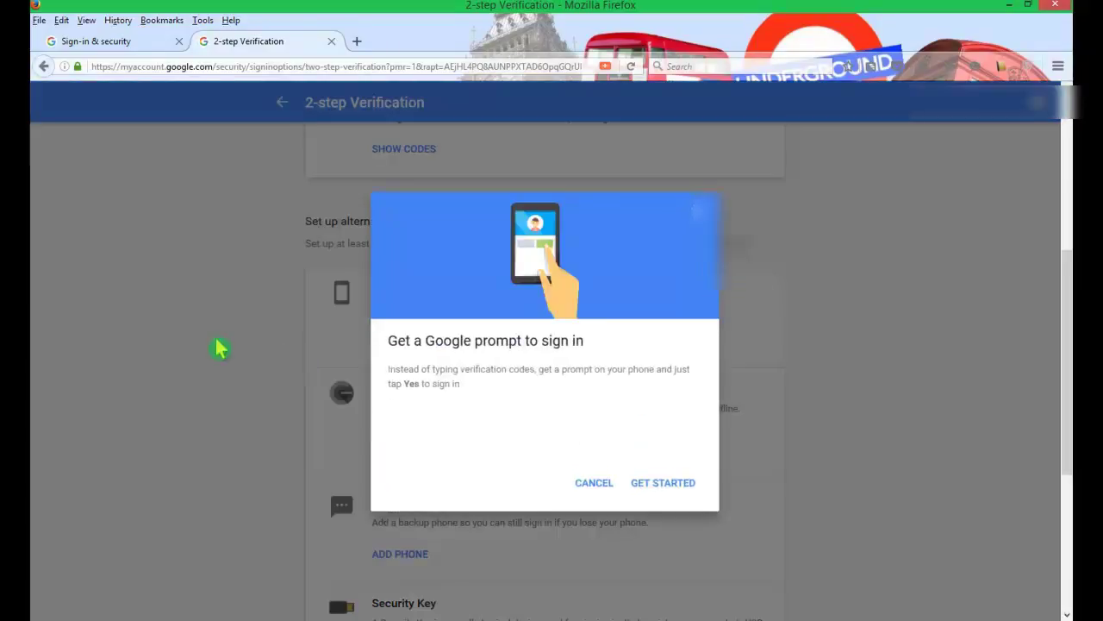
pyautogui.press('Return')
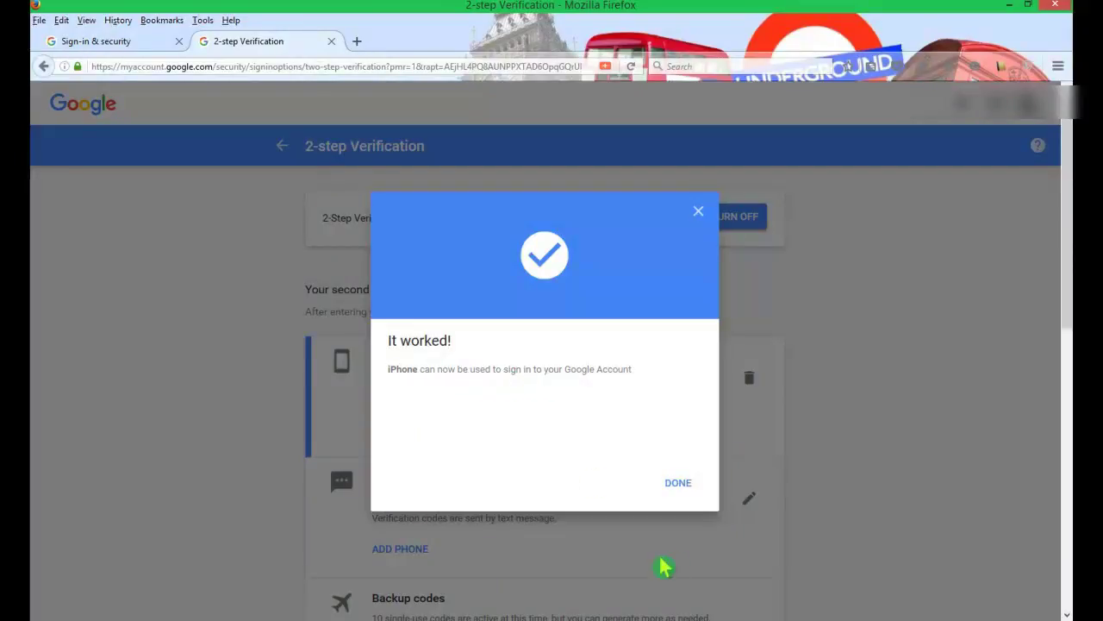
pyautogui.click(679, 485)
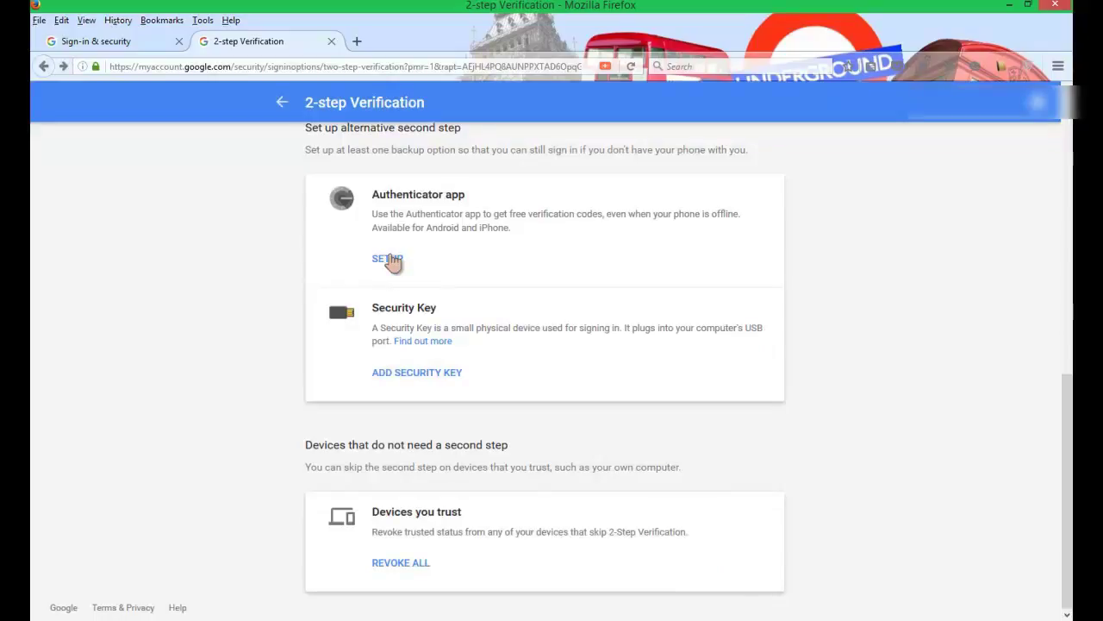
# - Start Authenticator app setup for an iPhone and check its unavailable store listing
pyautogui.click(390, 259)
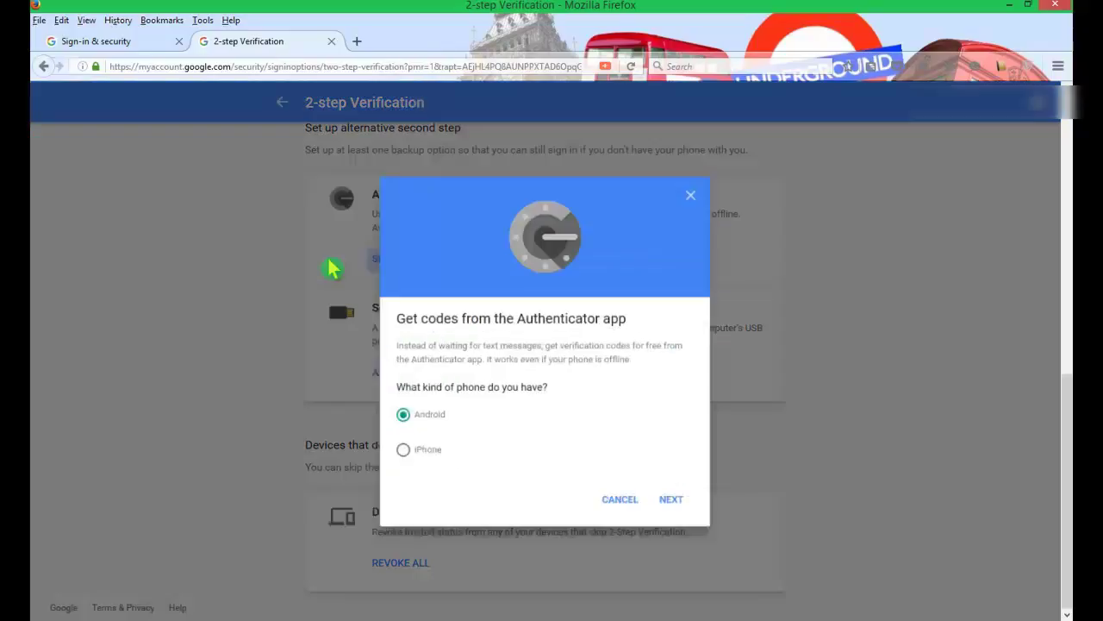
pyautogui.click(395, 457)
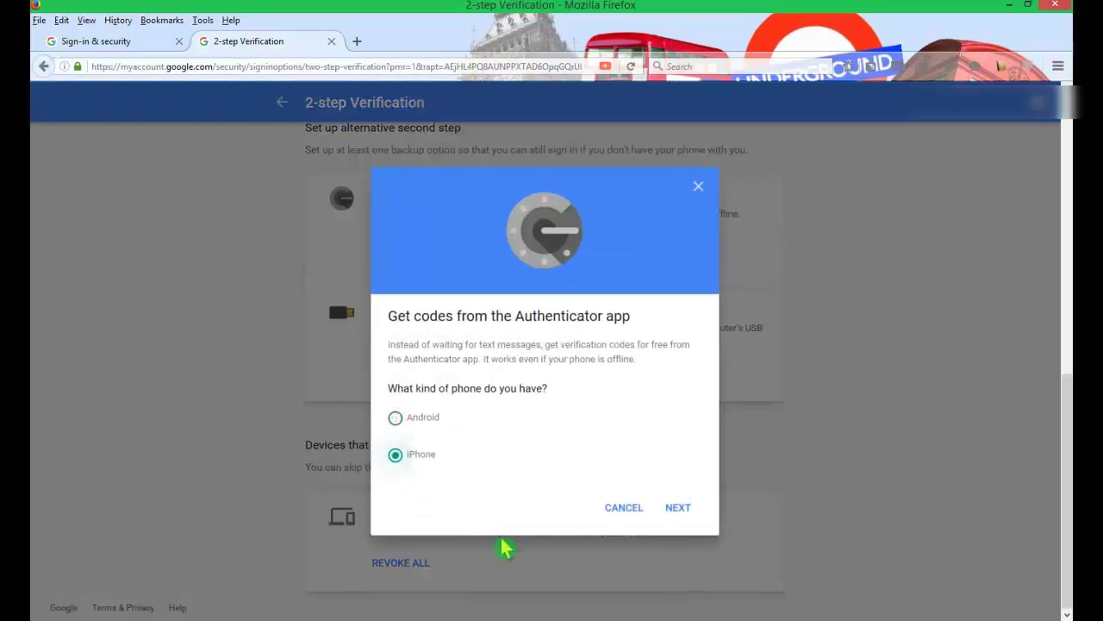
pyautogui.click(688, 517)
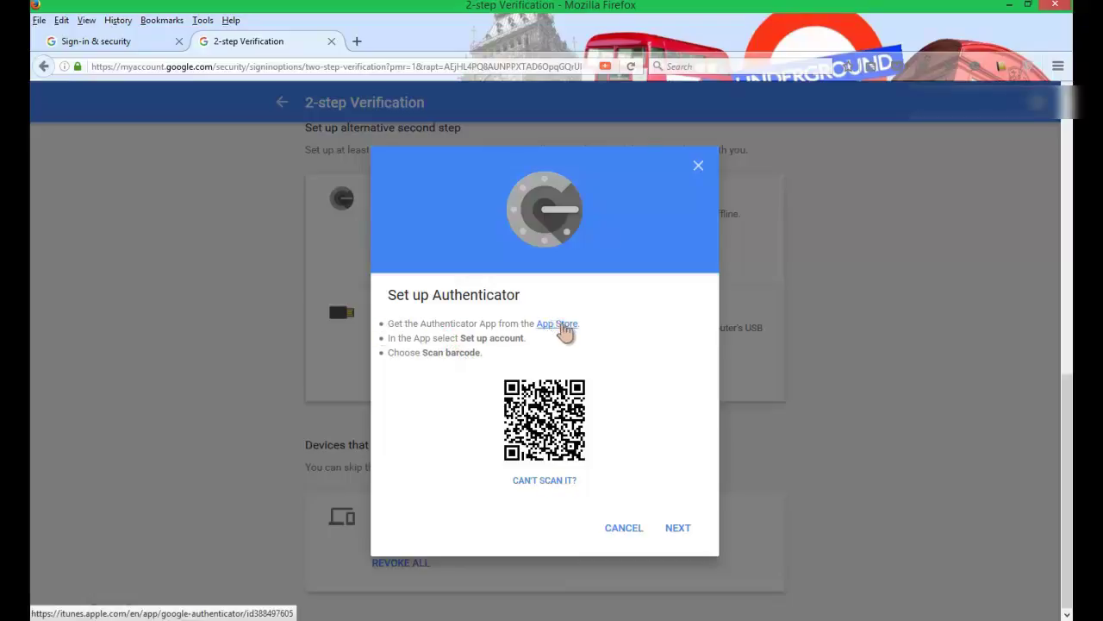
pyautogui.click(562, 325)
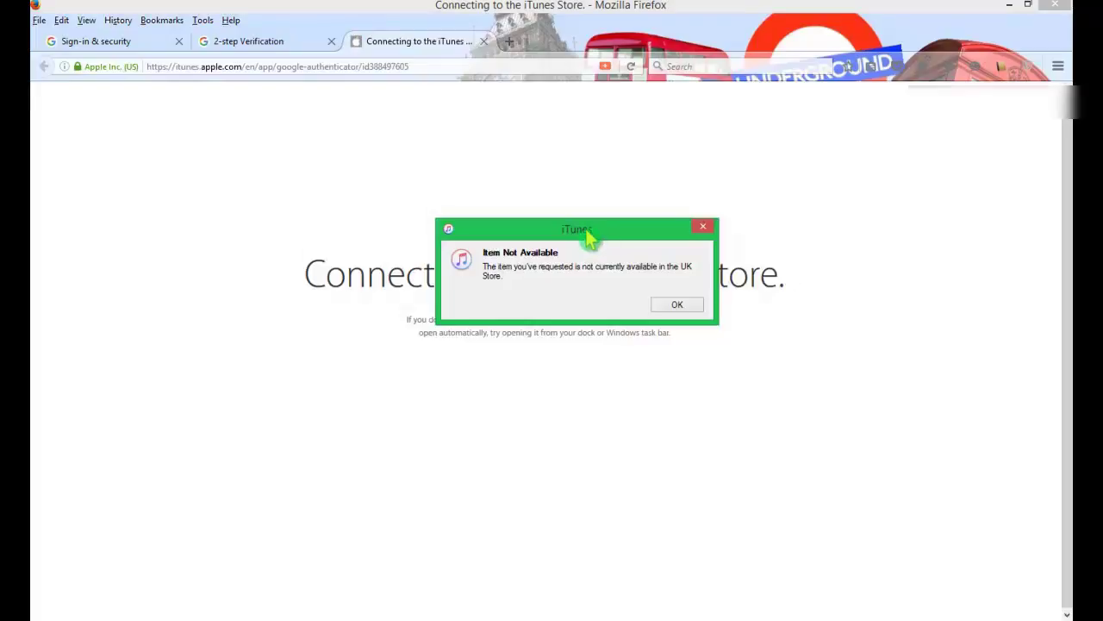
pyautogui.click(677, 306)
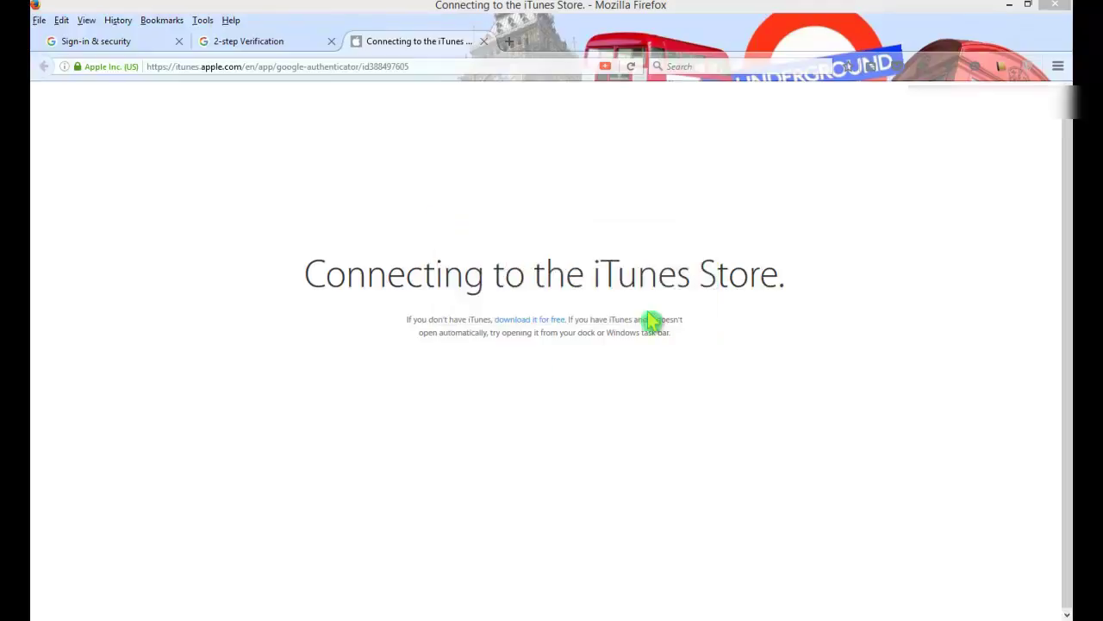
pyautogui.click(256, 43)
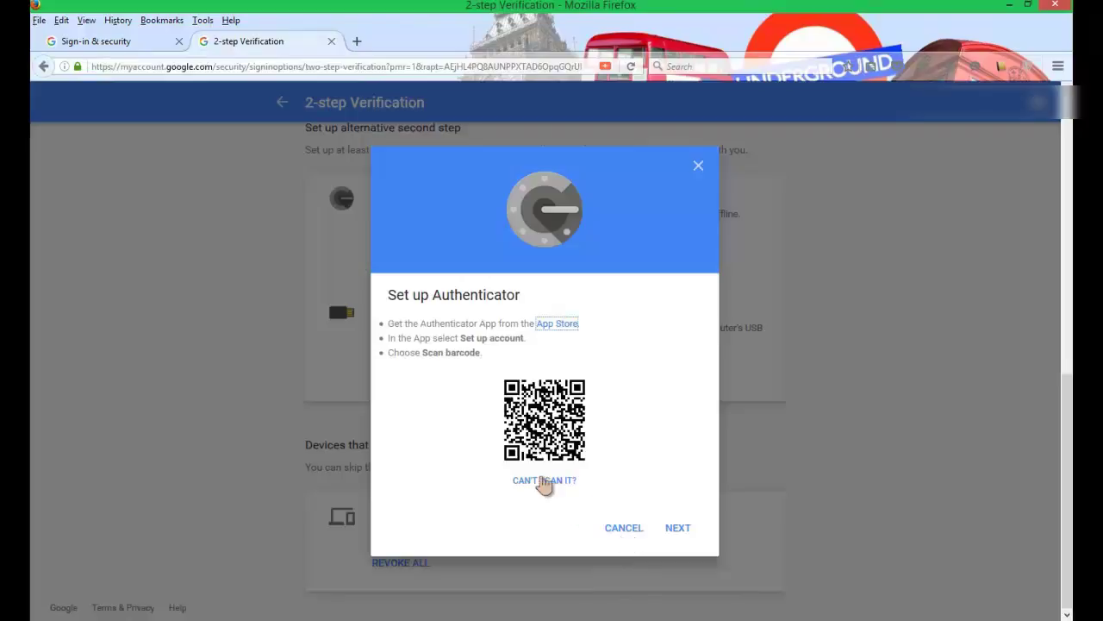
# - Show the Authenticator setup key as text, select it, then cancel the setup
pyautogui.click(548, 480)
pyautogui.moveTo(457, 402); pyautogui.dragTo(640, 409)
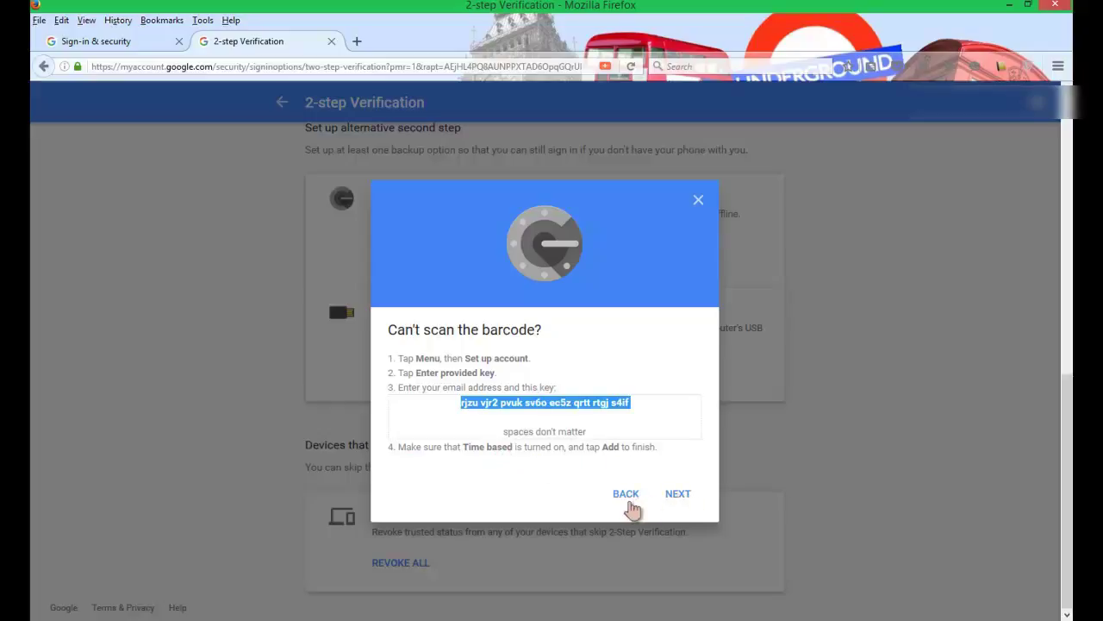
pyautogui.click(698, 200)
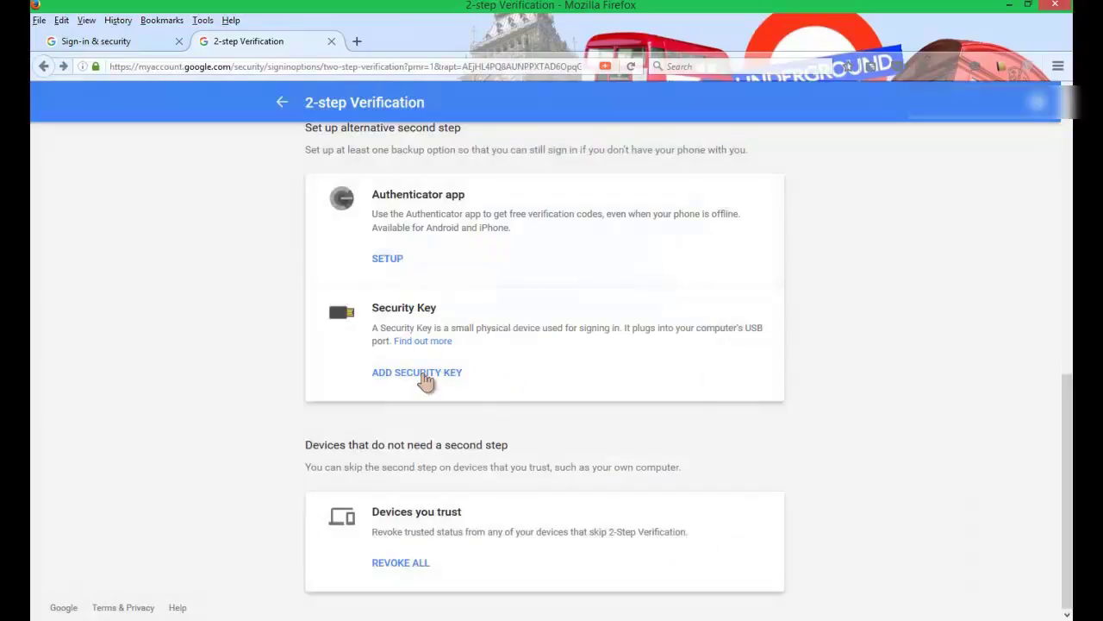
pyautogui.click(425, 379)
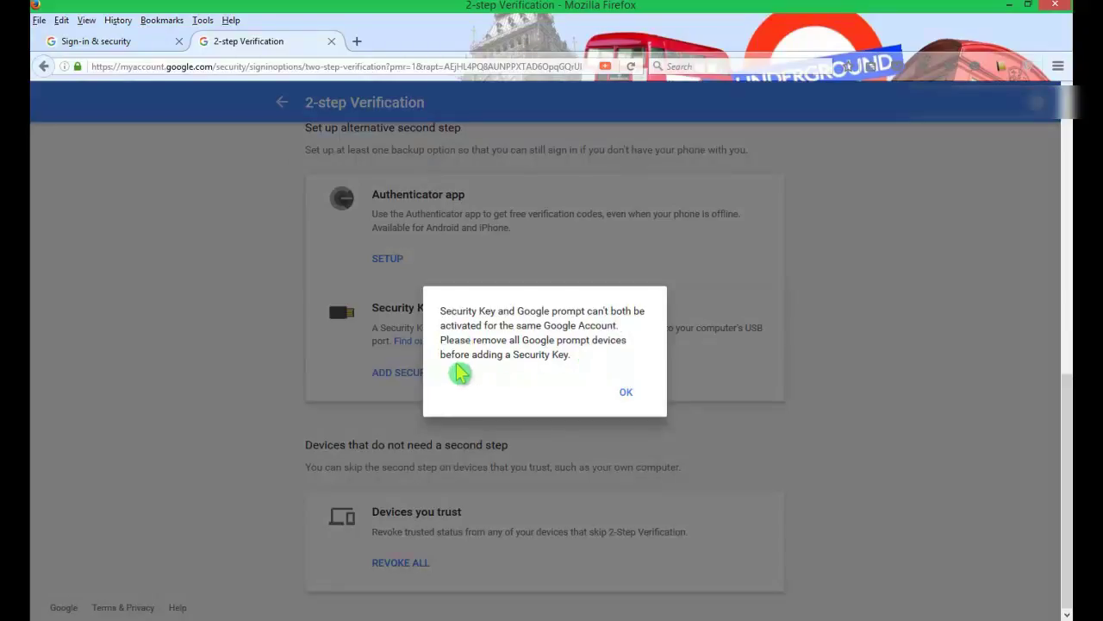
pyautogui.click(626, 391)
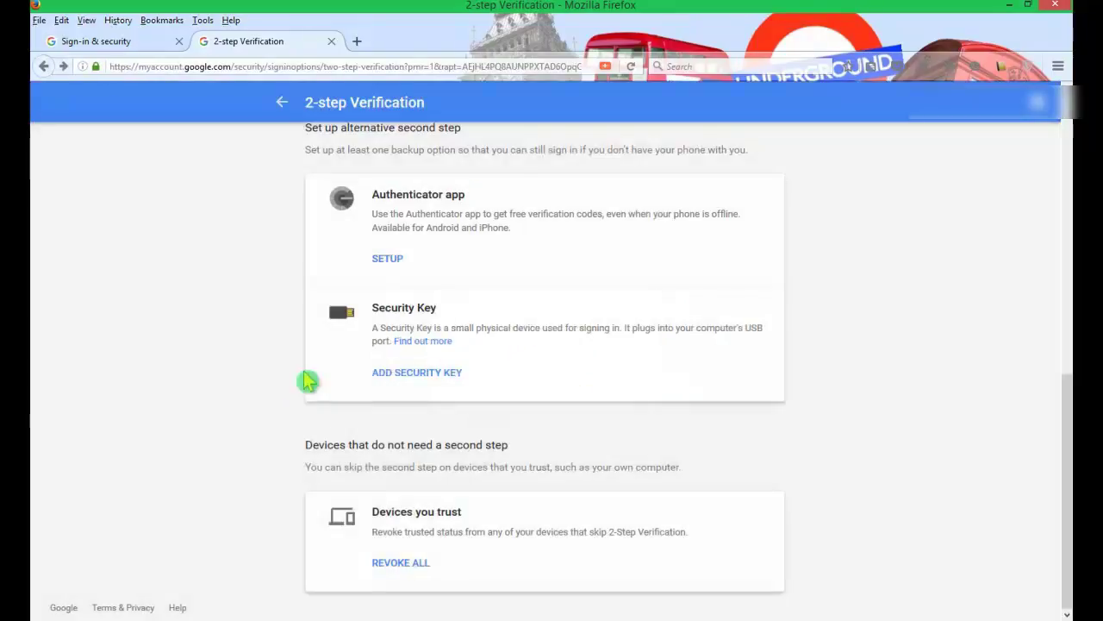
pyautogui.moveTo(371, 313); pyautogui.dragTo(443, 315)
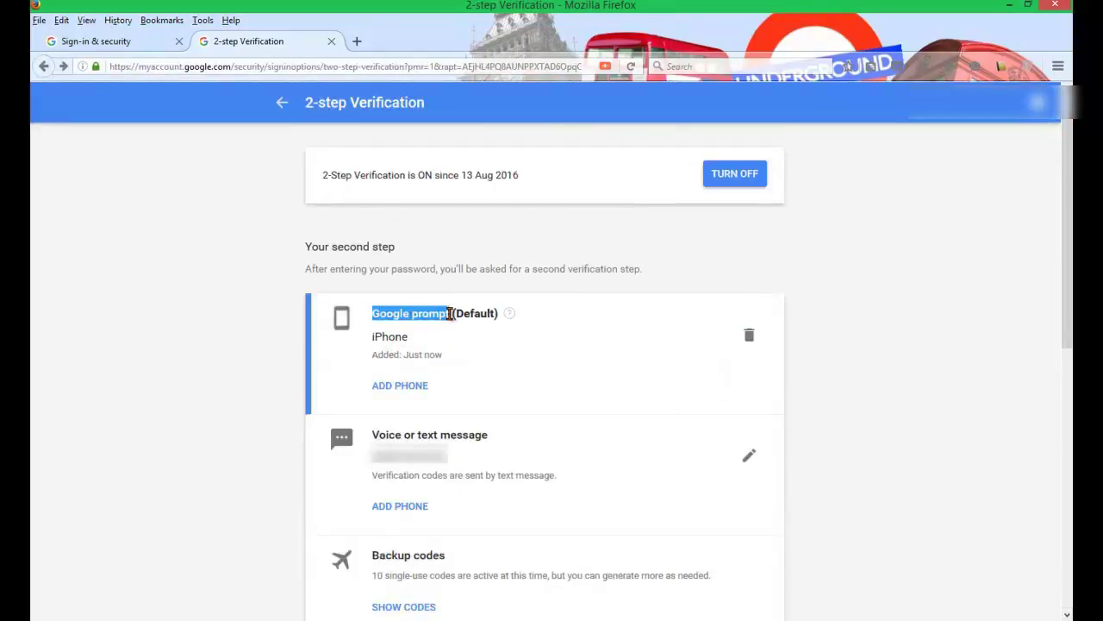
pyautogui.click(269, 340)
pyautogui.moveTo(373, 309); pyautogui.dragTo(435, 309)
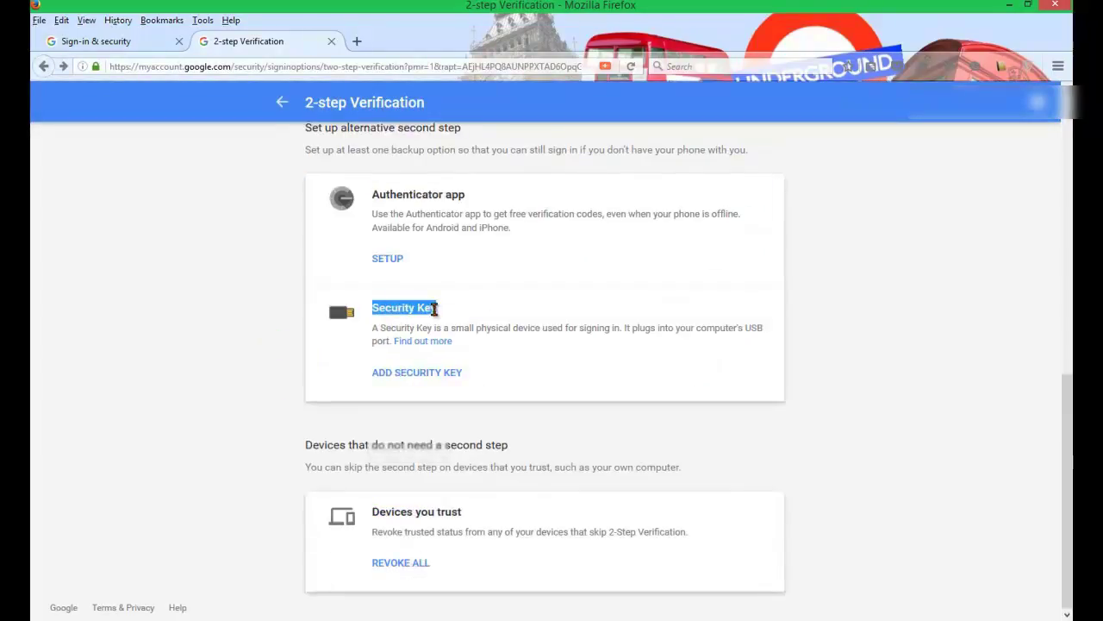
pyautogui.click(450, 322)
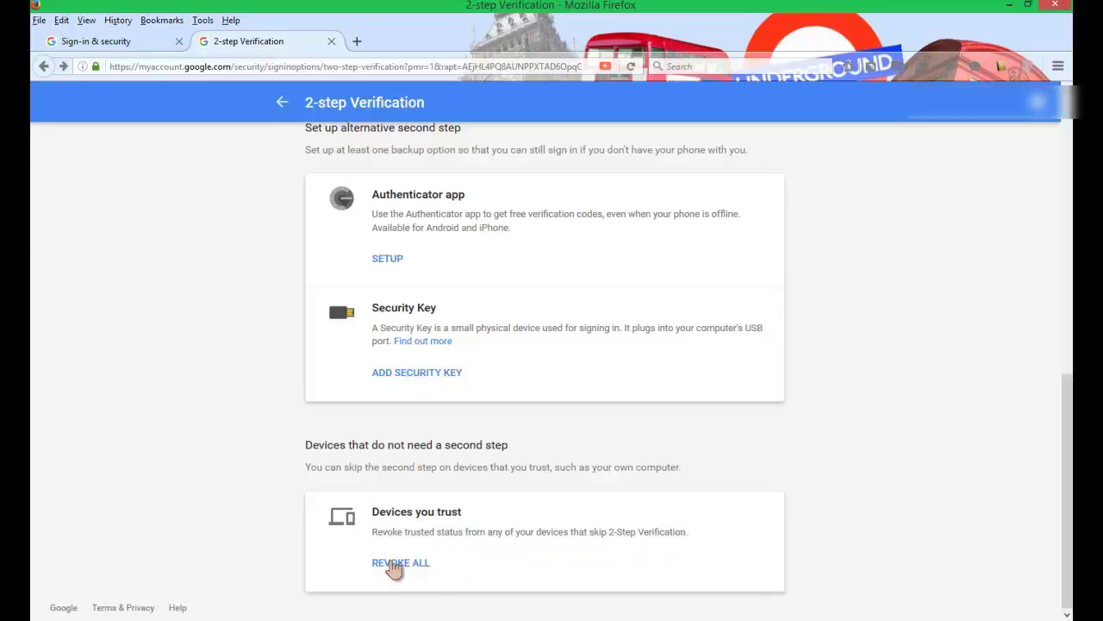
# - Open the recent security events review in a new tab and close it
pyautogui.rightClick(595, 332)
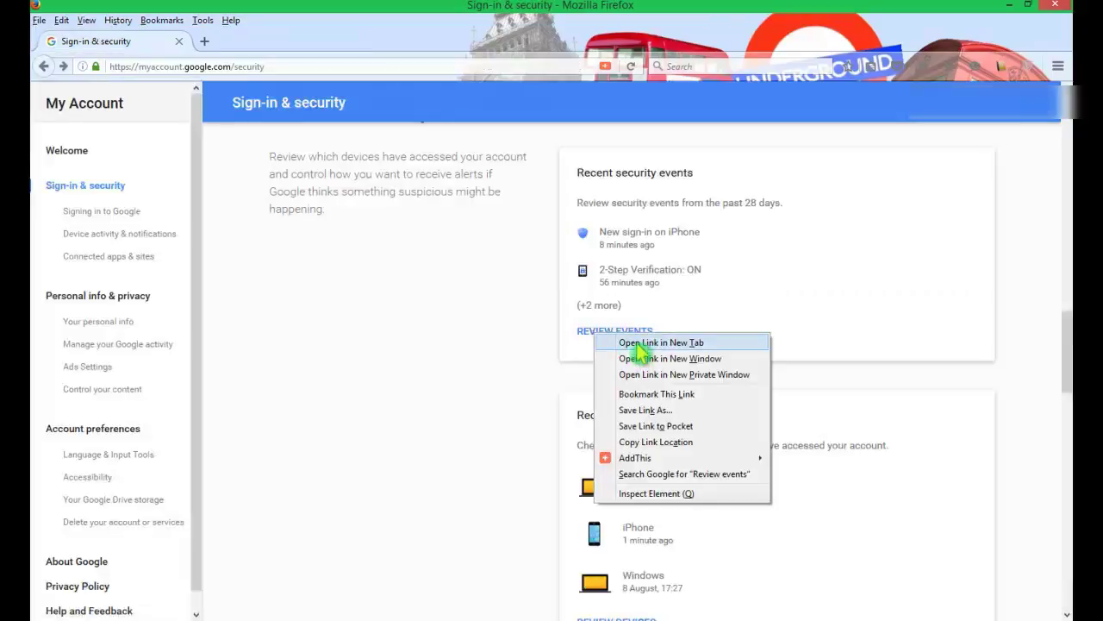
pyautogui.click(639, 344)
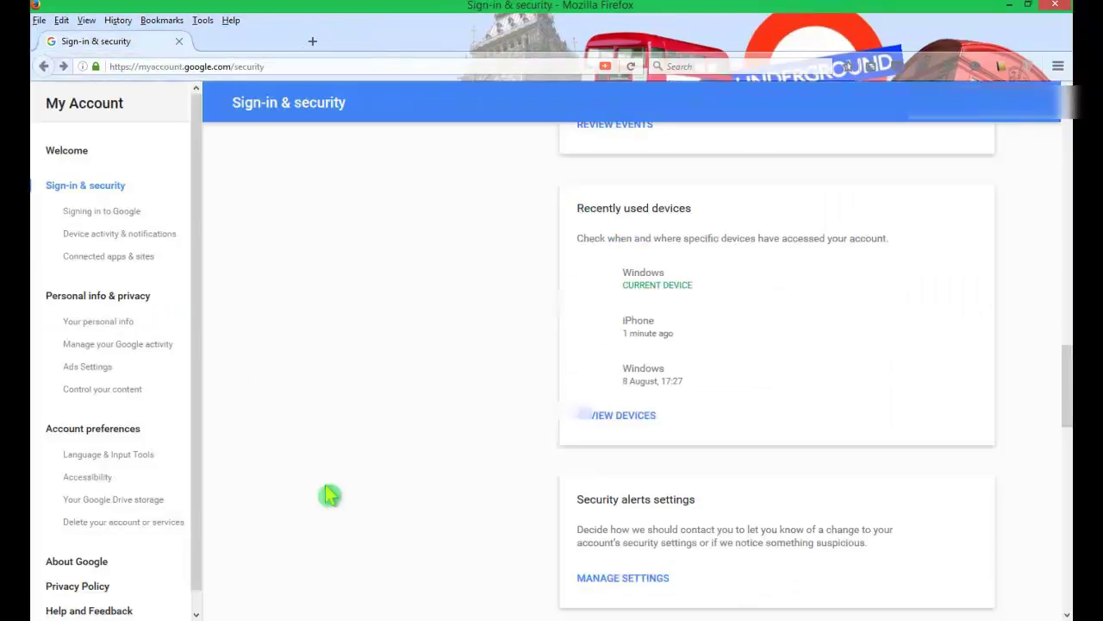
pyautogui.click(331, 40)
# - Open the recently used devices review in a new tab, view it, and close it
pyautogui.rightClick(589, 420)
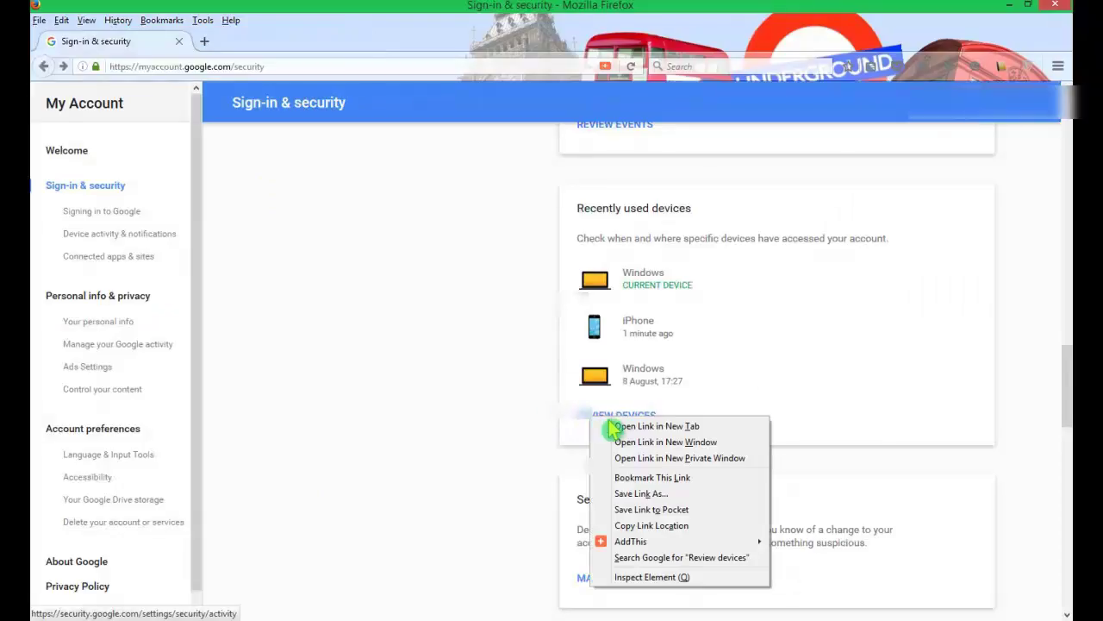
pyautogui.click(630, 423)
pyautogui.click(256, 41)
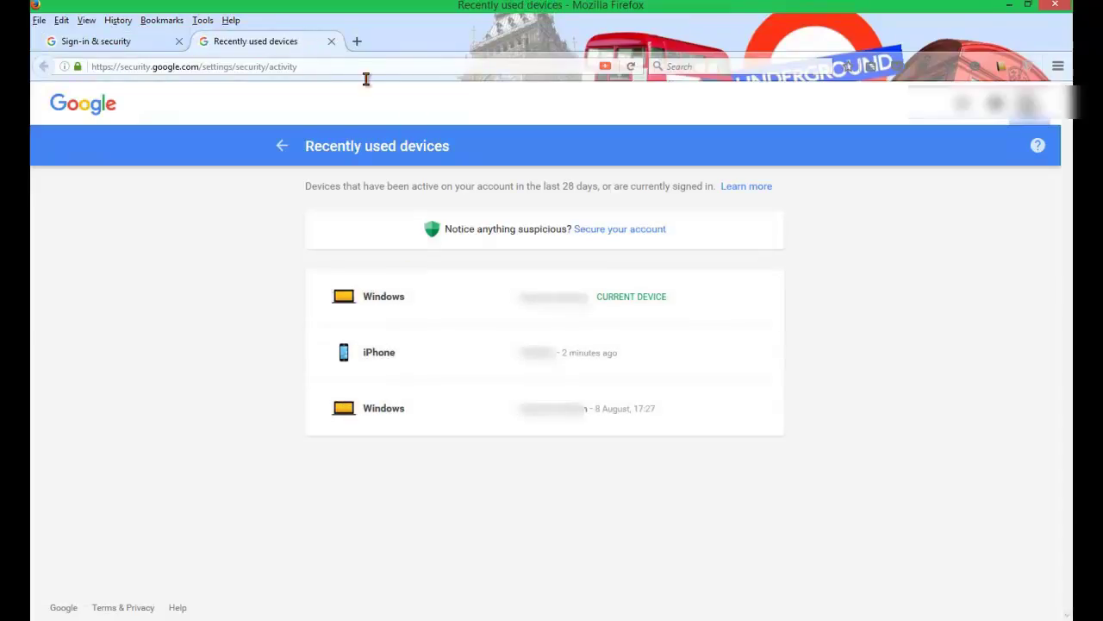
pyautogui.click(333, 45)
pyautogui.scroll(-5, 629, 487)
pyautogui.rightClick(620, 309)
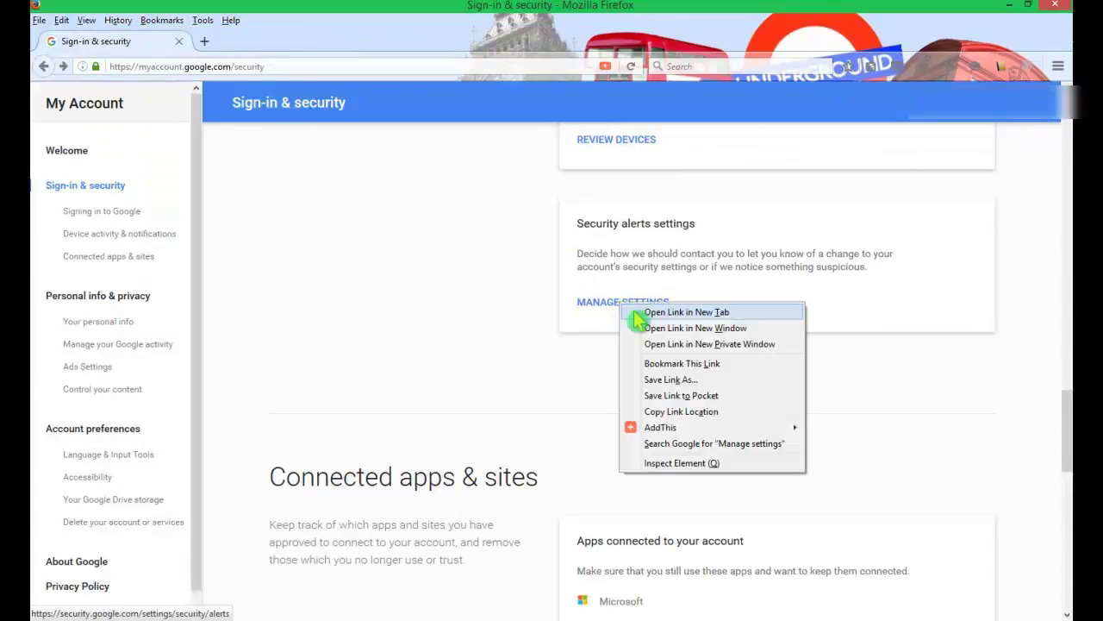
pyautogui.click(635, 313)
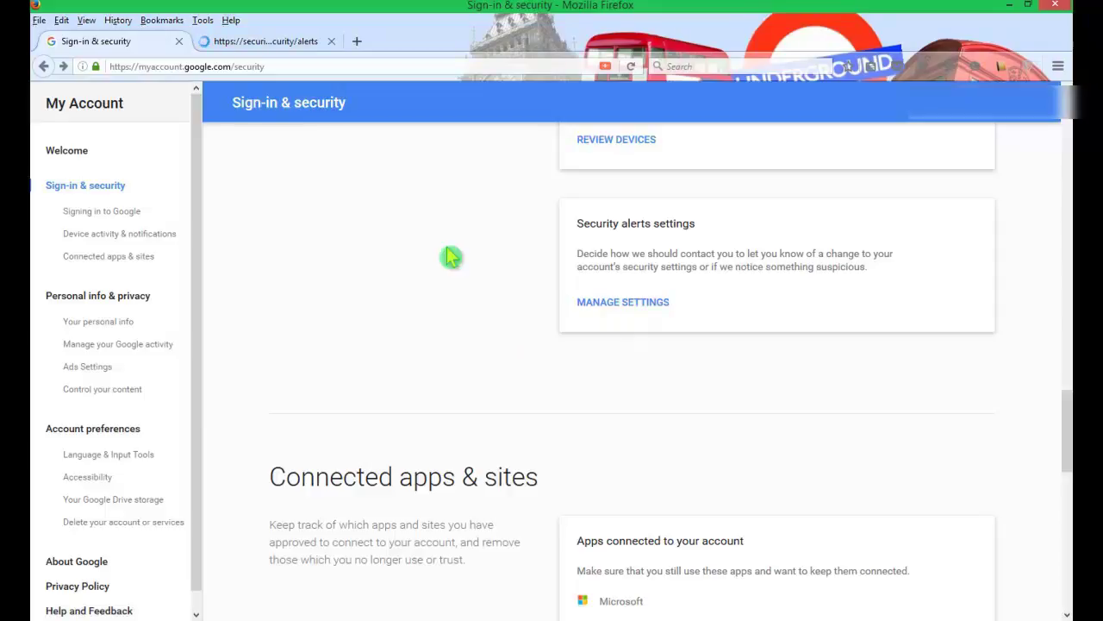
pyautogui.click(280, 44)
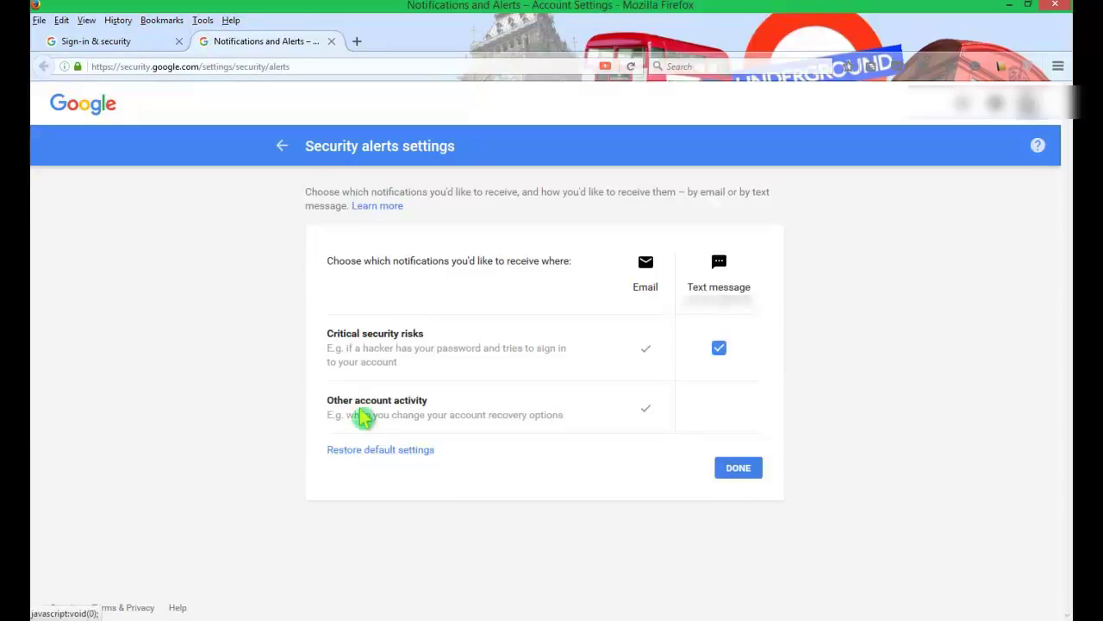
pyautogui.moveTo(348, 348); pyautogui.dragTo(556, 348)
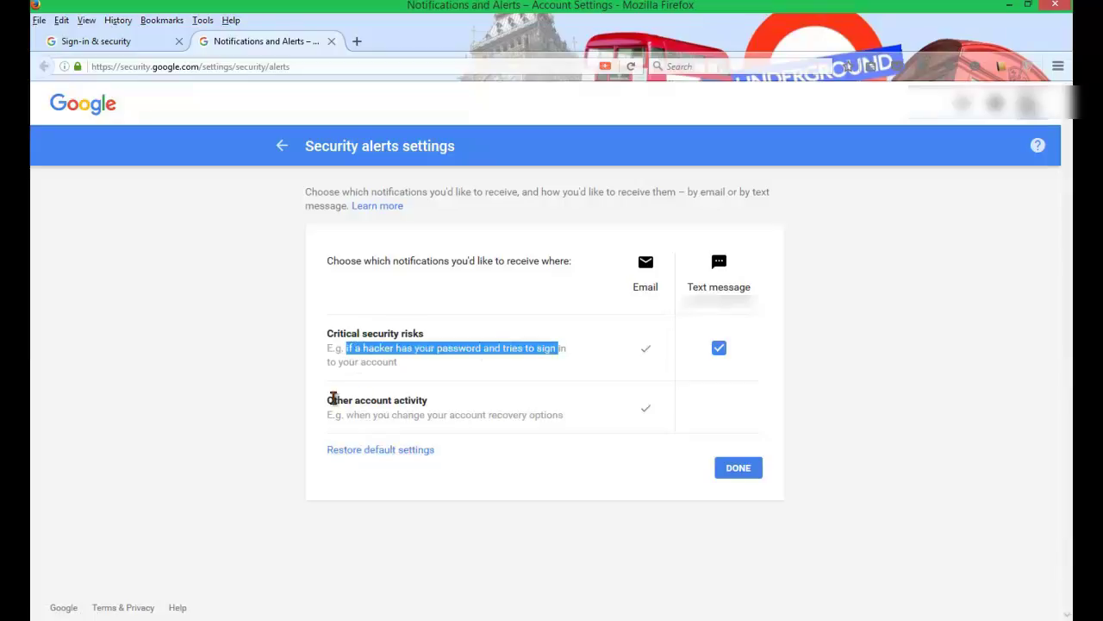
pyautogui.moveTo(331, 362); pyautogui.dragTo(434, 371)
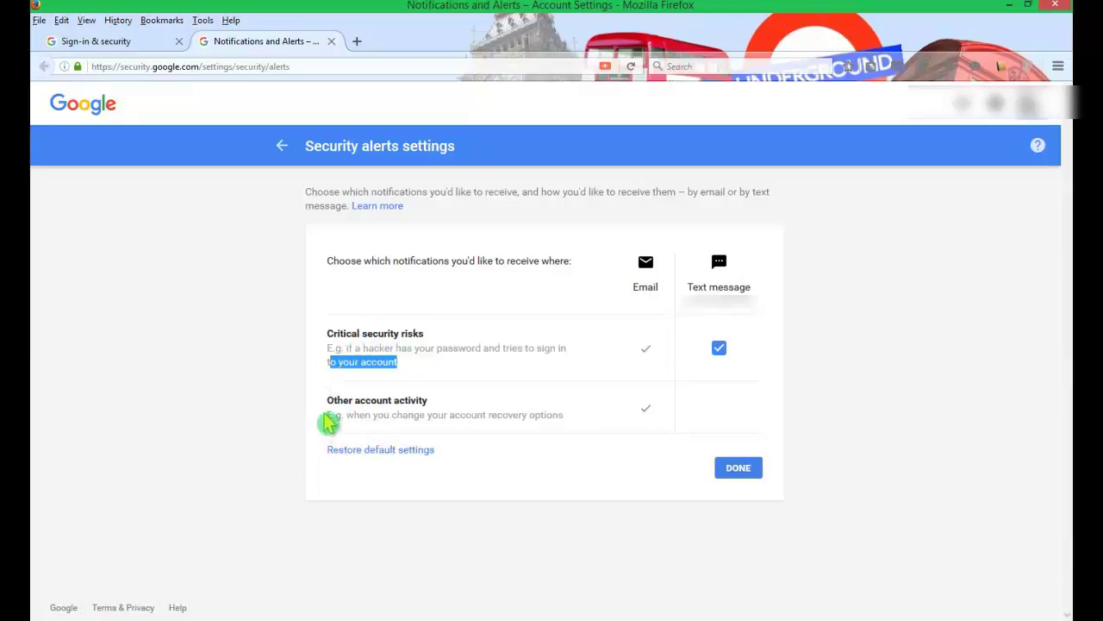
pyautogui.click(752, 470)
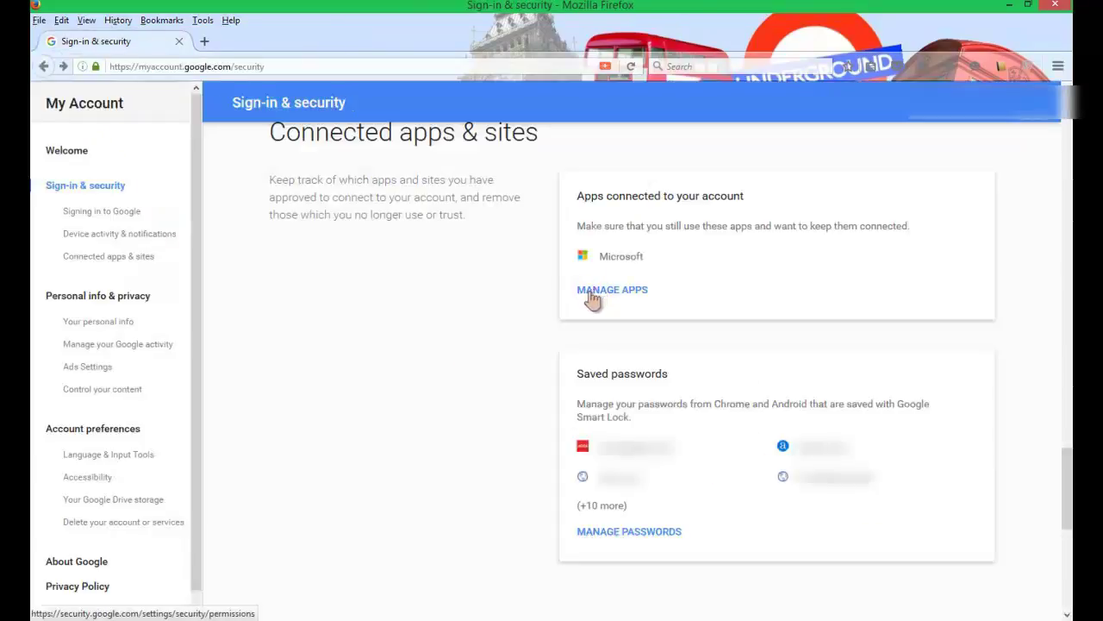
pyautogui.rightClick(593, 297)
pyautogui.click(604, 305)
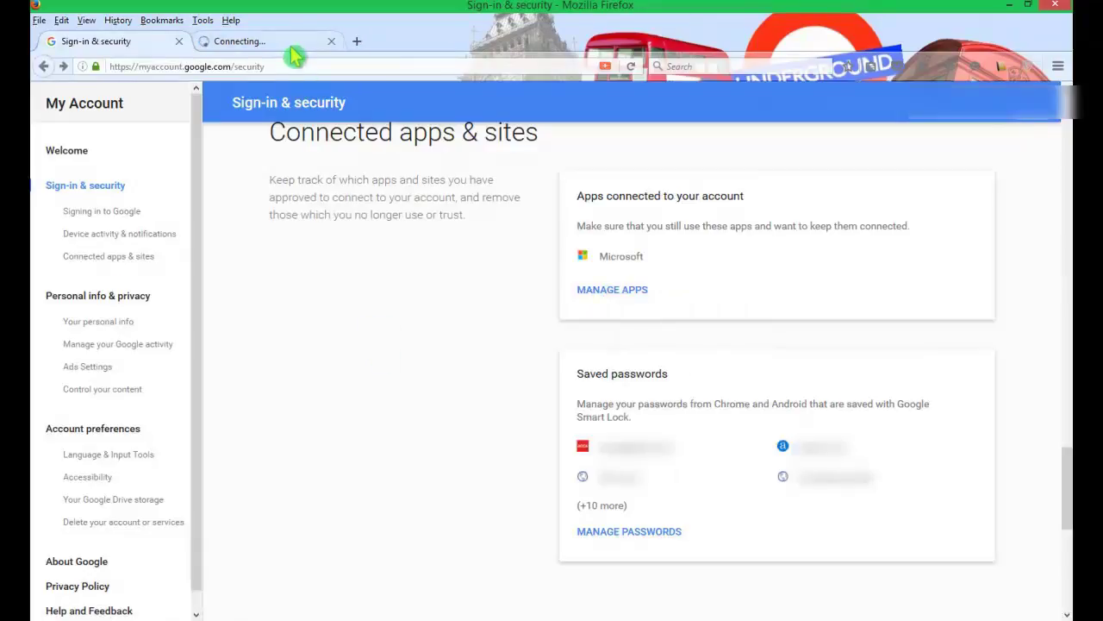
pyautogui.click(290, 44)
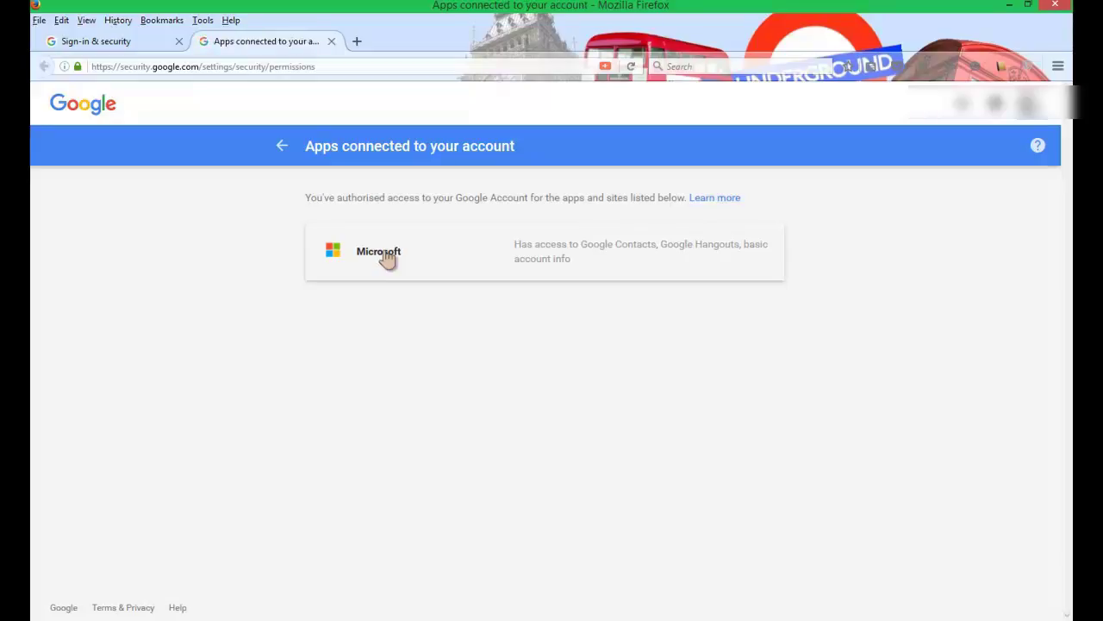
pyautogui.click(383, 258)
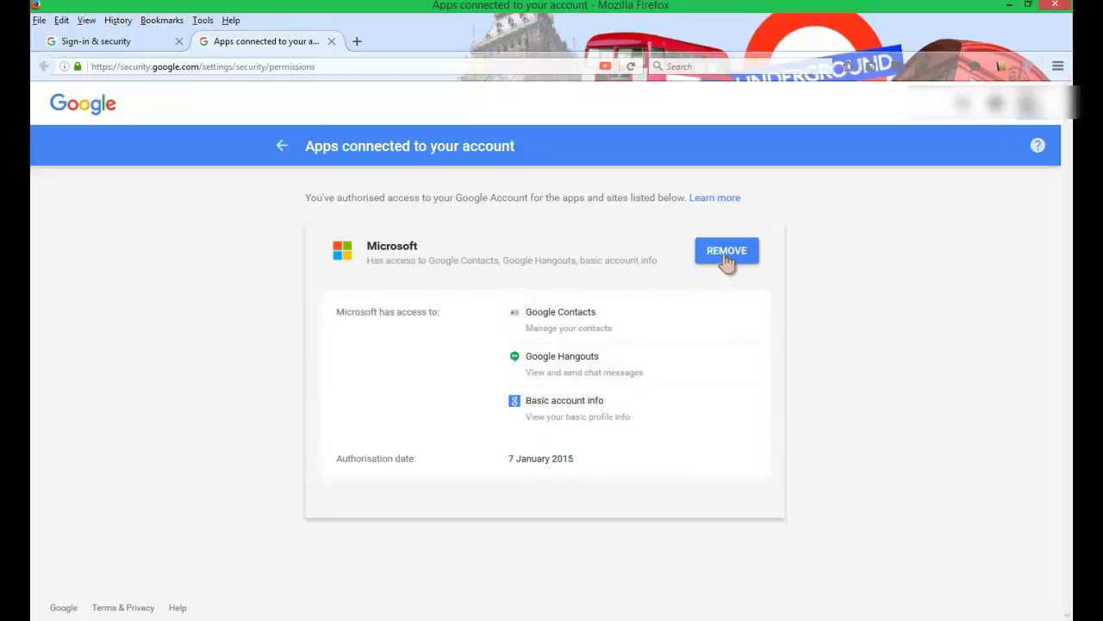
pyautogui.click(332, 41)
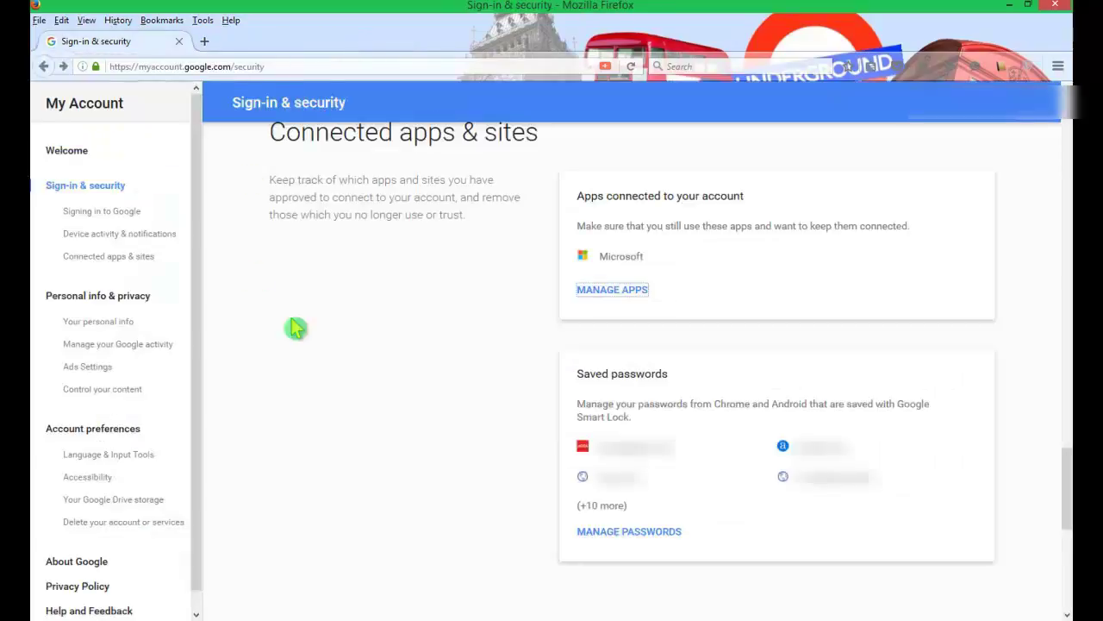
pyautogui.rightClick(645, 541)
pyautogui.click(708, 373)
pyautogui.click(593, 284)
pyautogui.click(284, 41)
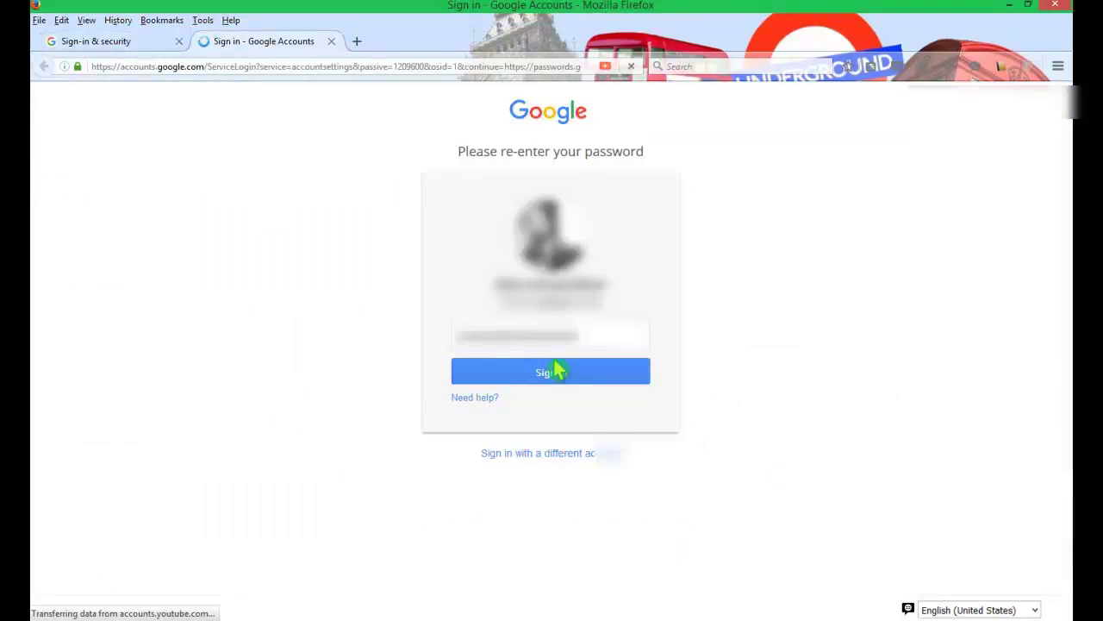
pyautogui.click(555, 379)
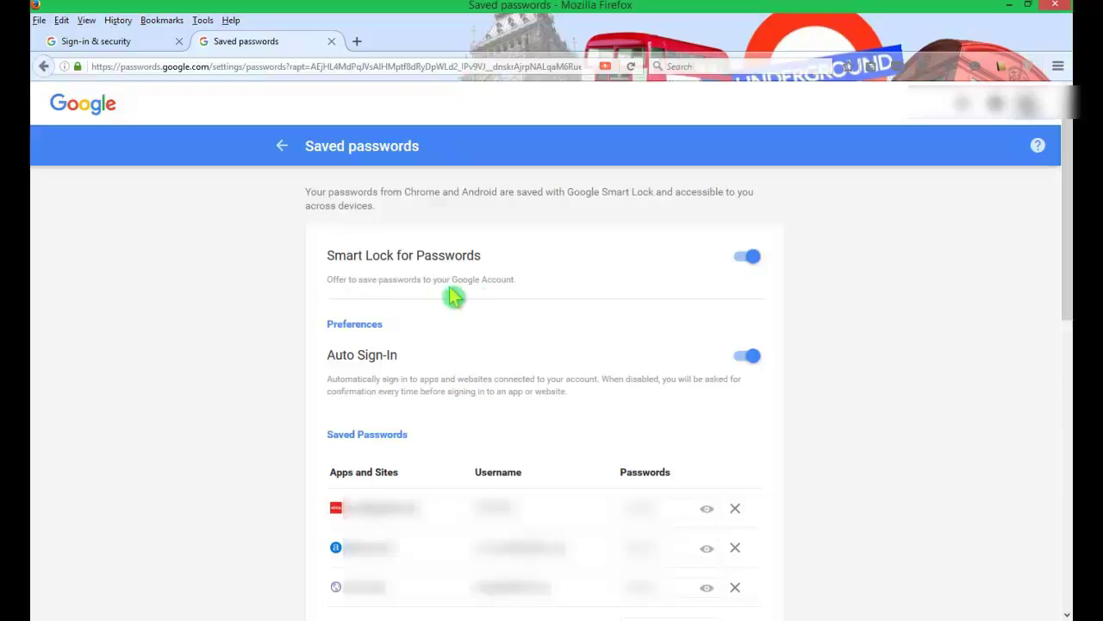
pyautogui.click(331, 40)
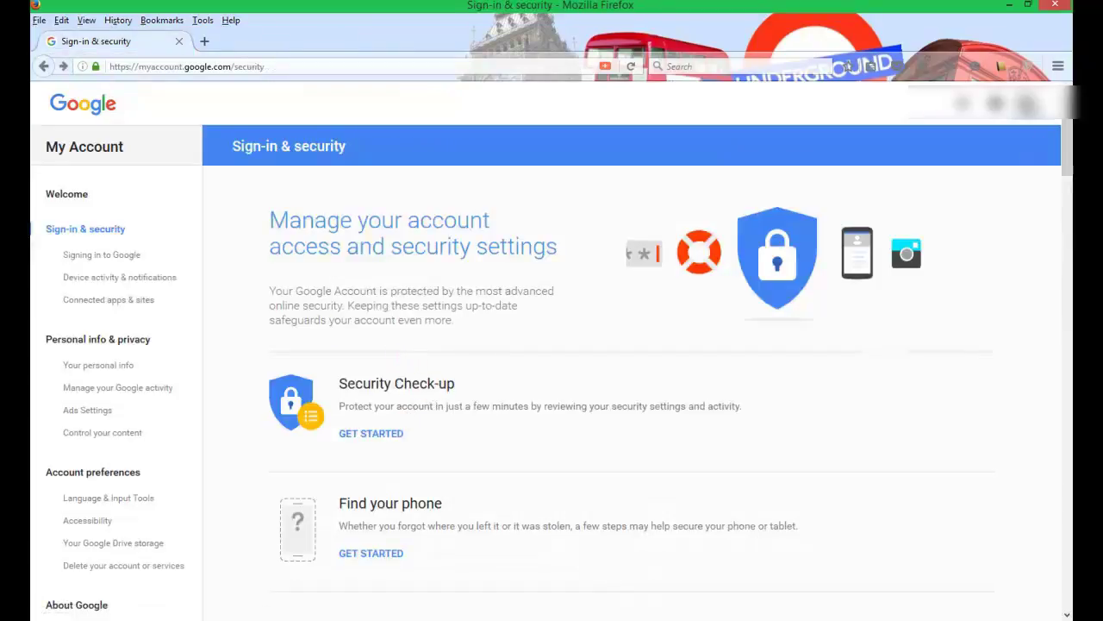
# - Open the App passwords page in a new tab from Signing in to Google
pyautogui.click(101, 255)
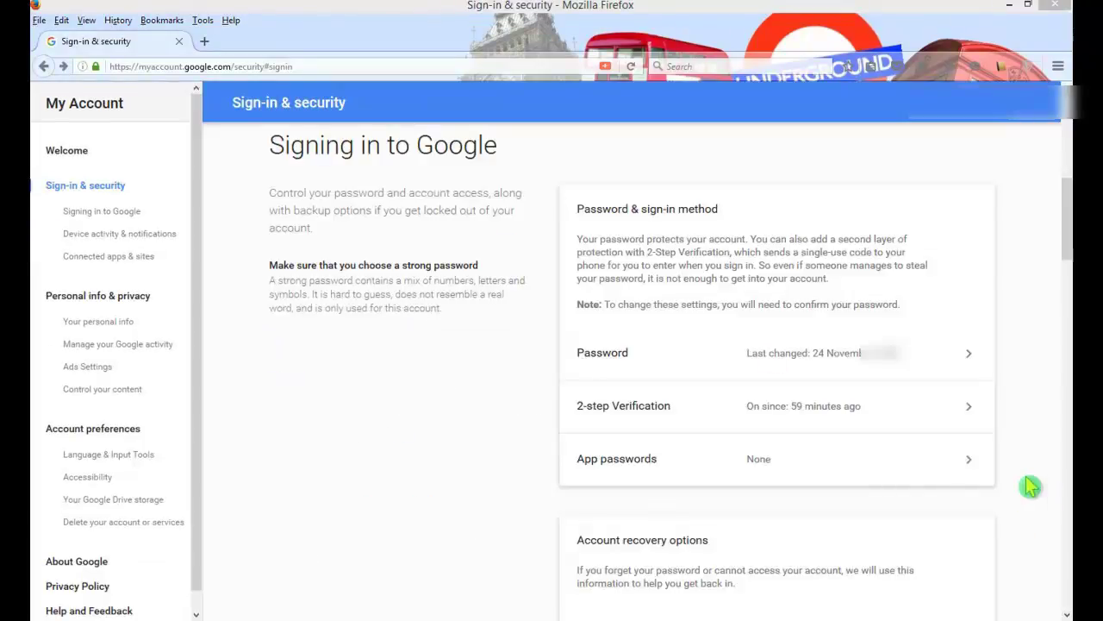
pyautogui.rightClick(970, 465)
pyautogui.click(958, 475)
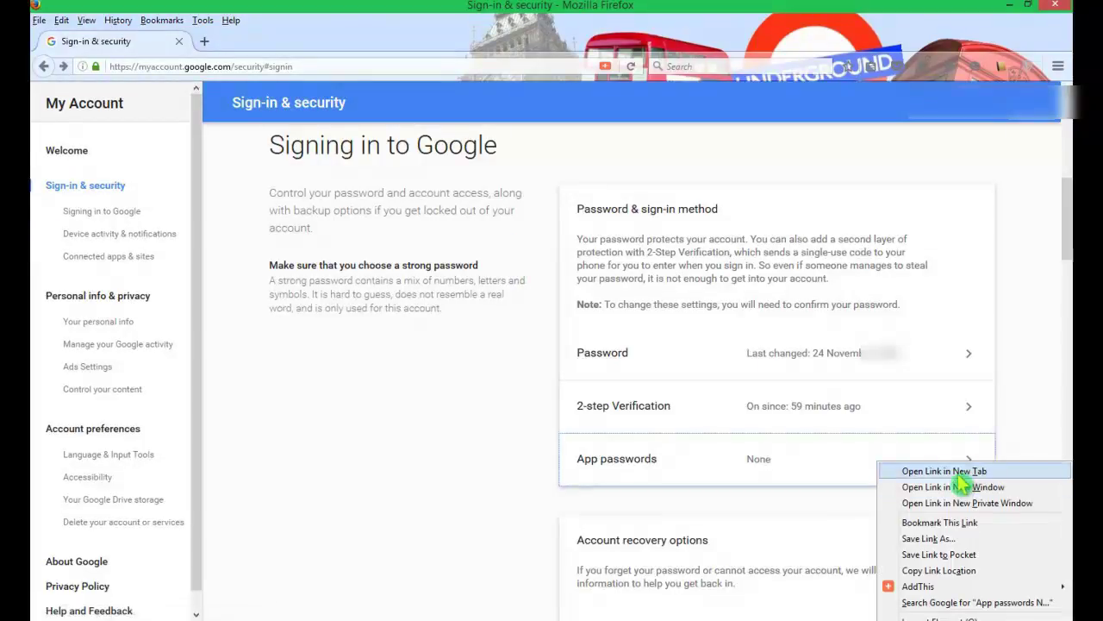
pyautogui.click(257, 44)
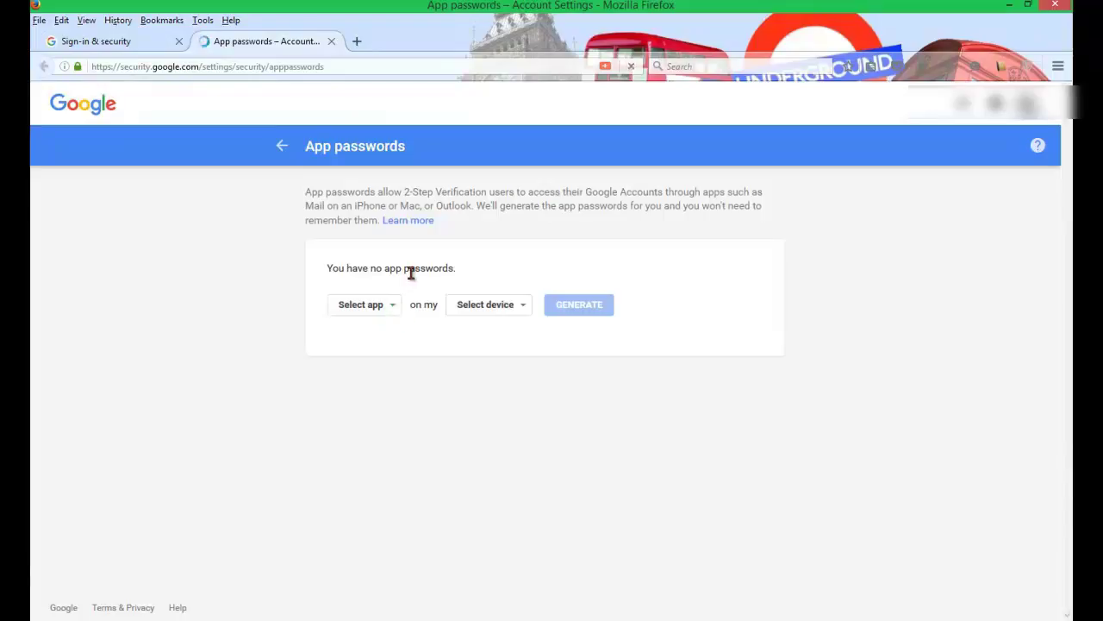
# - Generate an app password for YouTube on iPhone
pyautogui.click(399, 308)
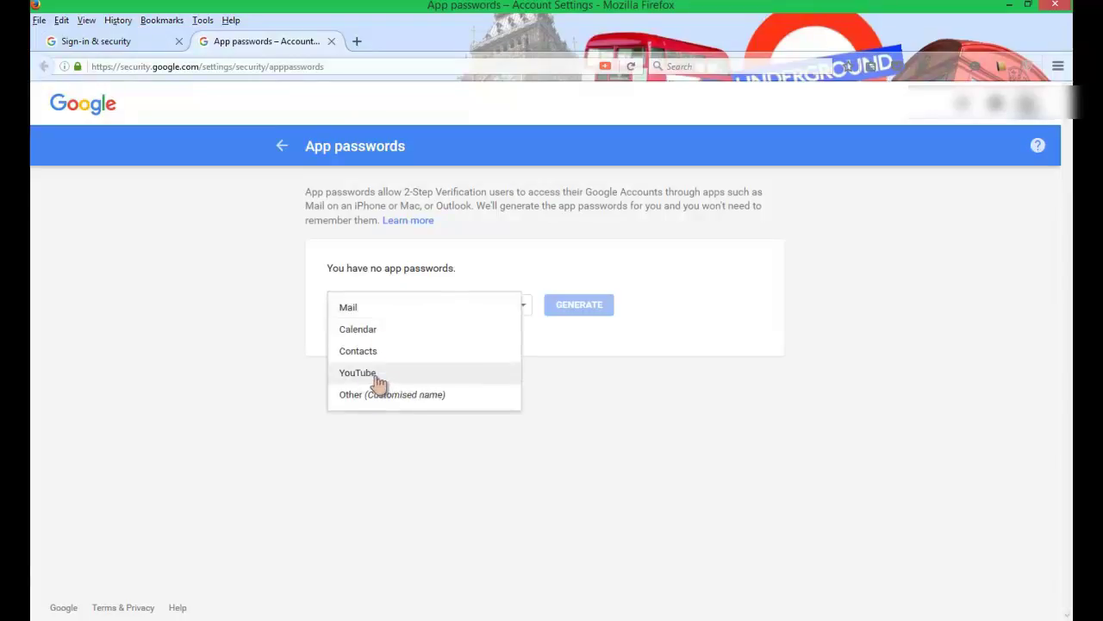
pyautogui.click(412, 381)
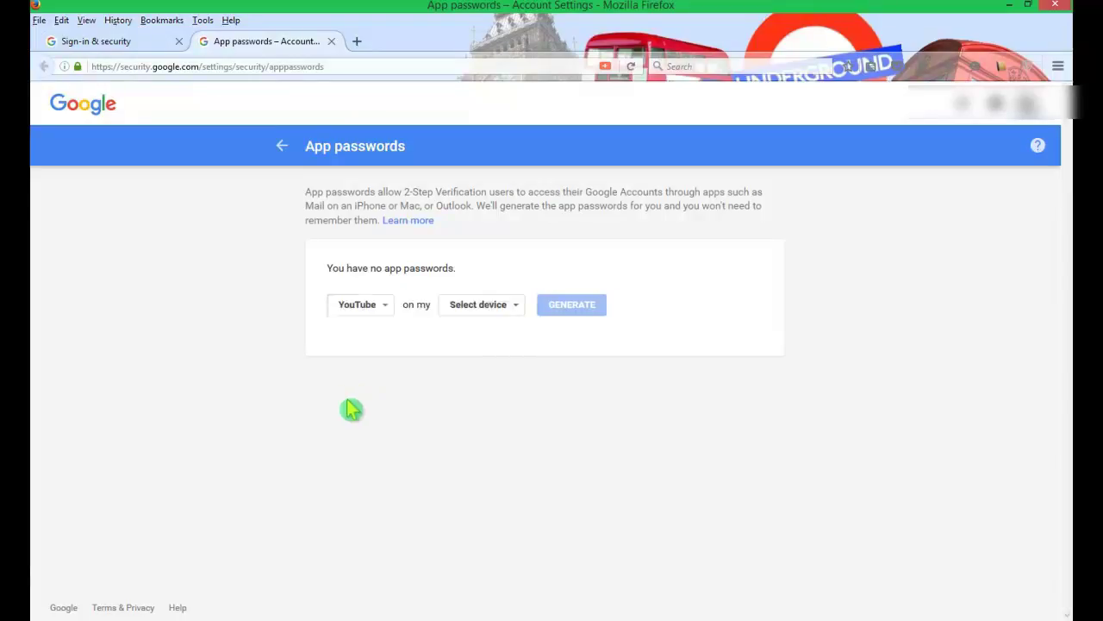
pyautogui.click(515, 310)
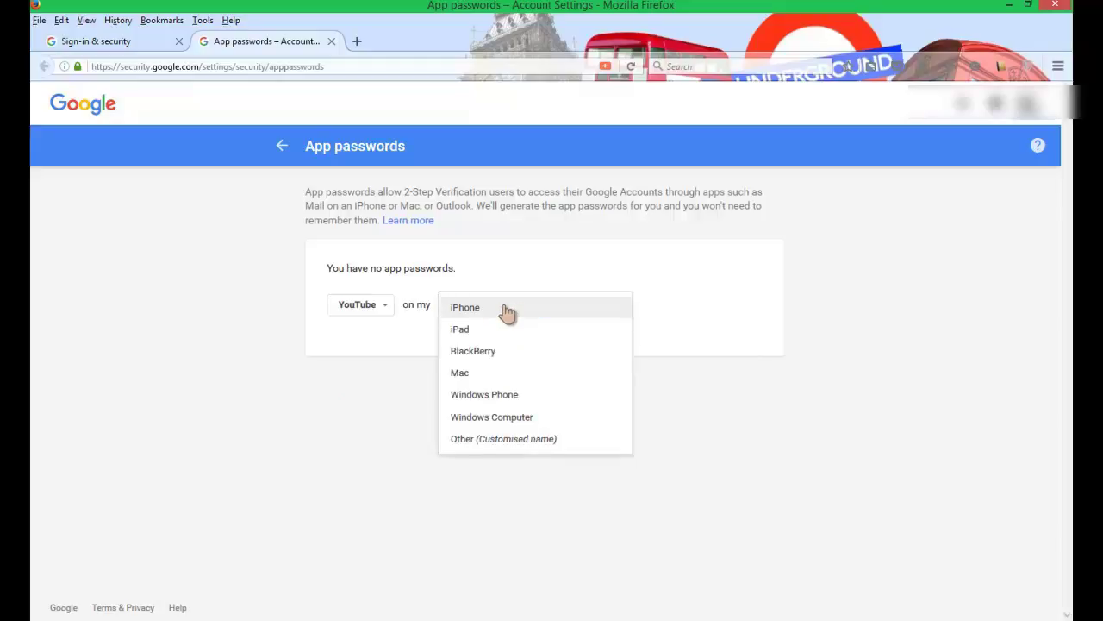
pyautogui.click(507, 312)
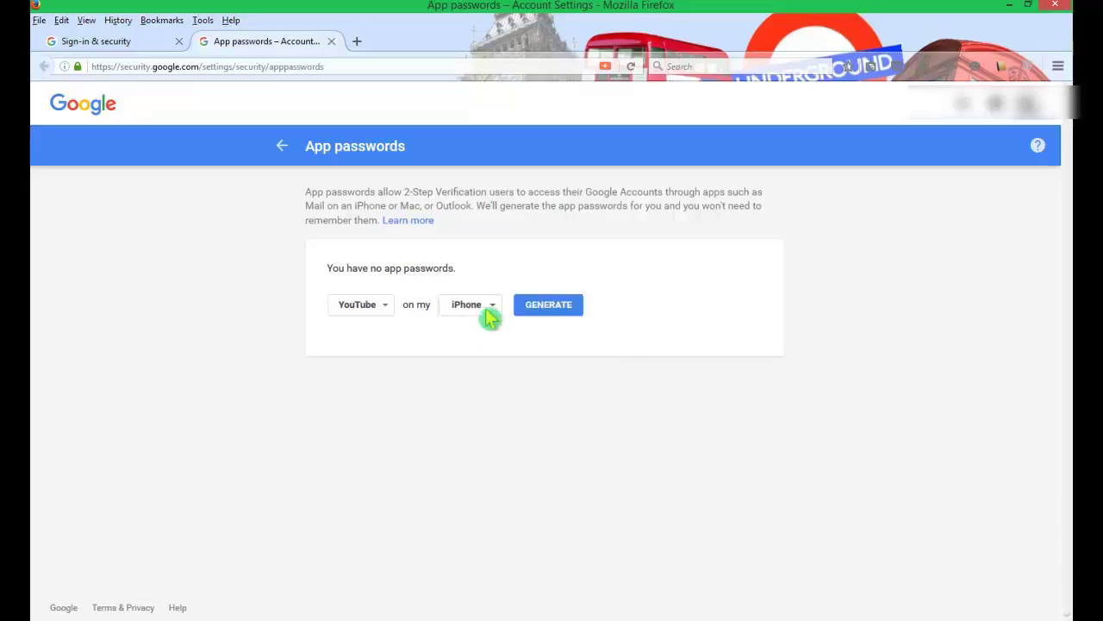
pyautogui.click(539, 310)
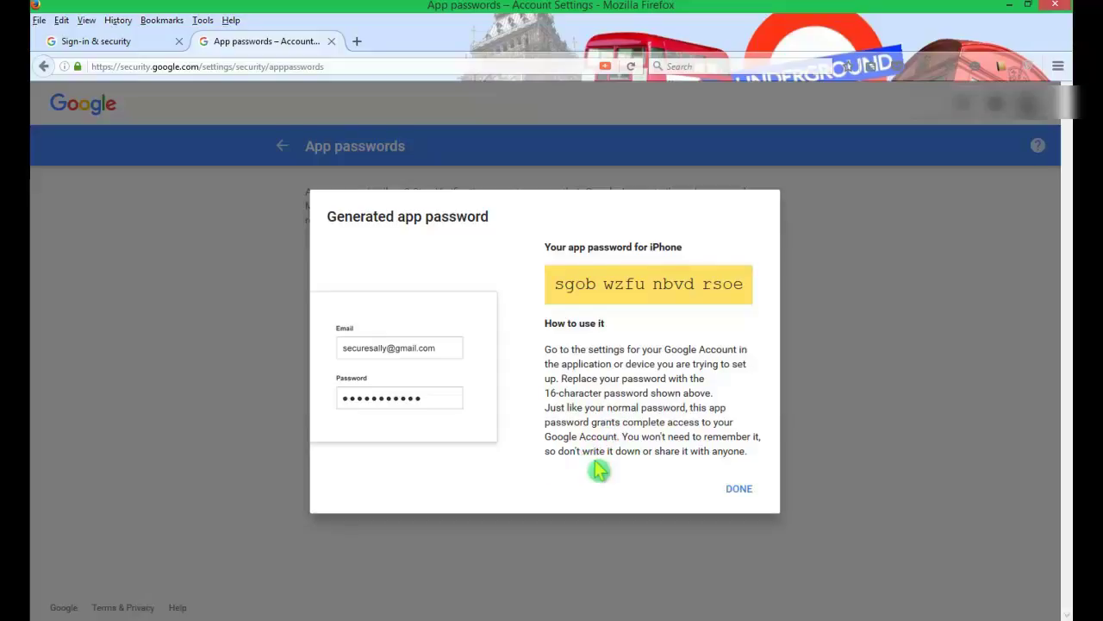
# - Revoke the new 'YouTube on my iPhone' app password and close the App passwords tab
pyautogui.click(738, 496)
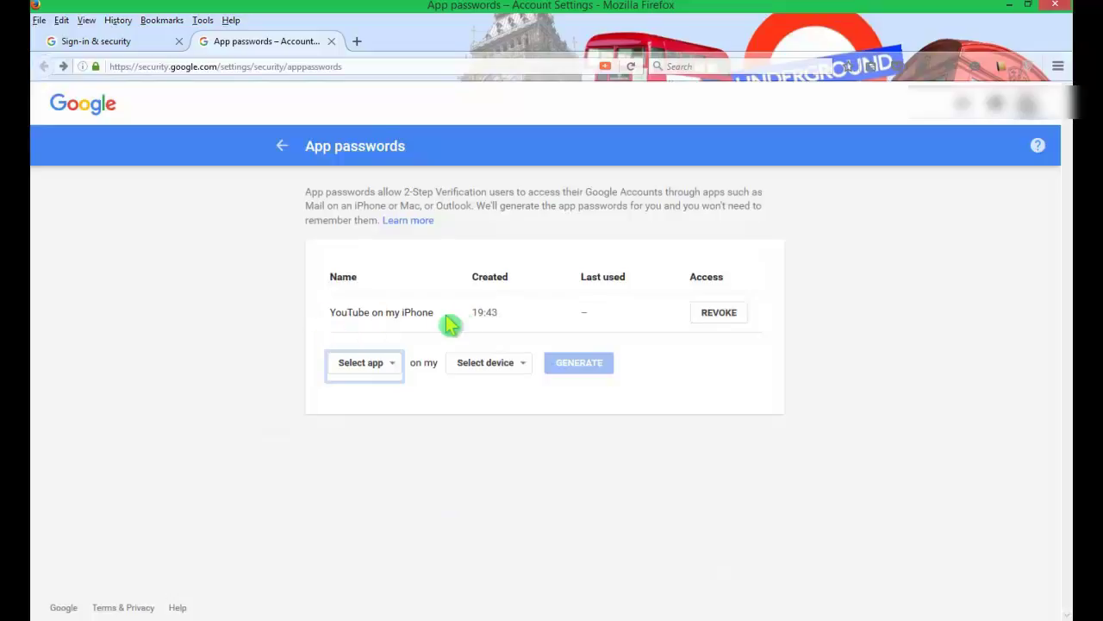
pyautogui.click(723, 313)
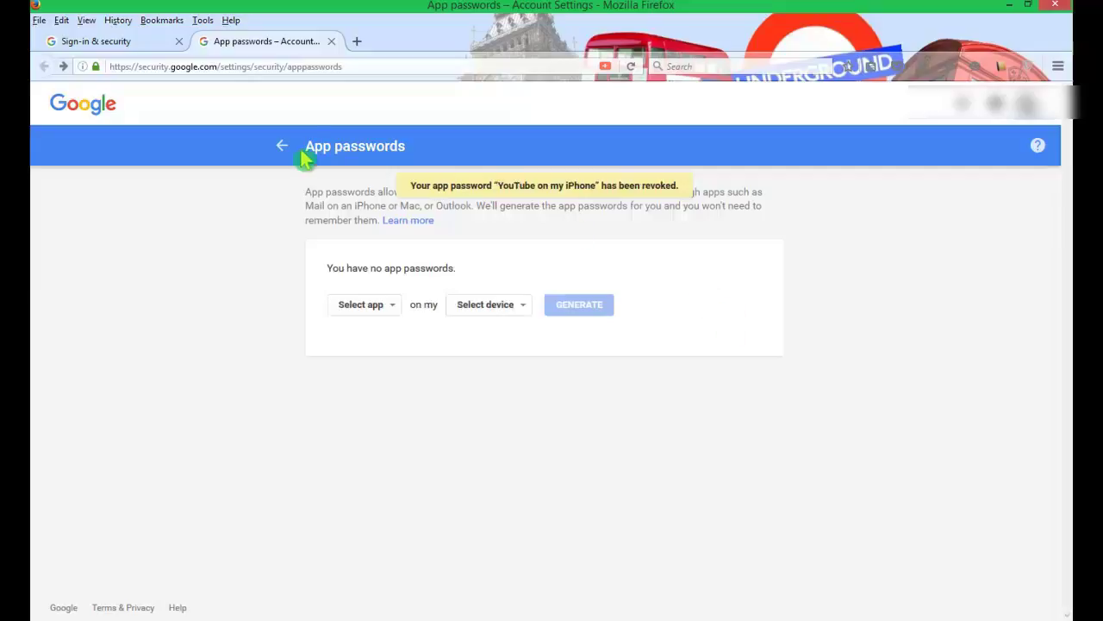
pyautogui.click(332, 41)
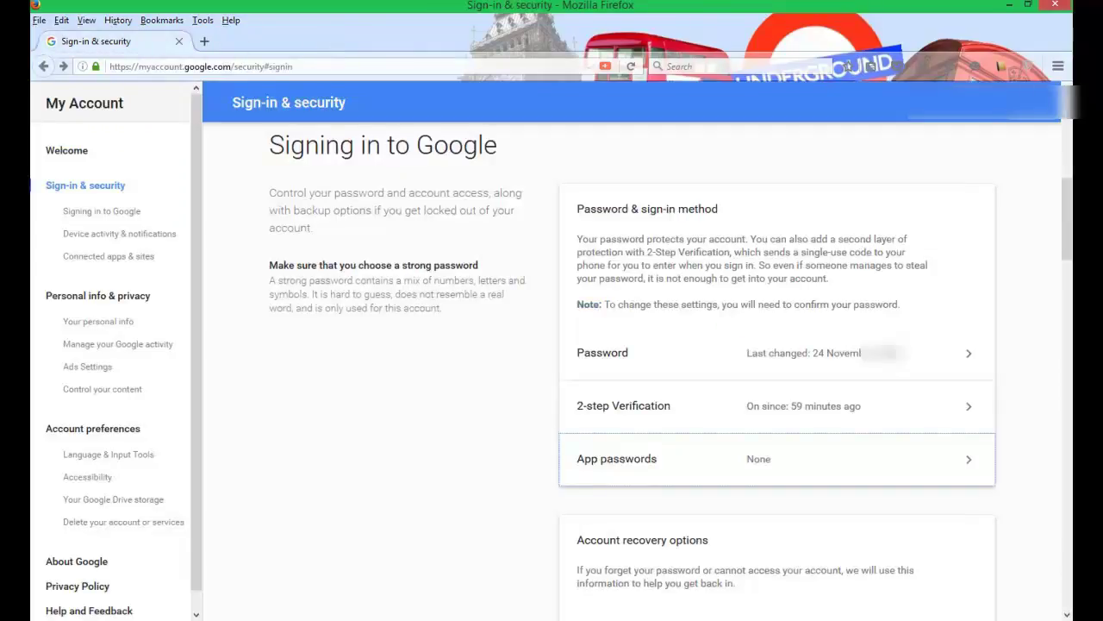
# - Reopen the 2-step Verification page and revoke trust from all trusted devices
pyautogui.hotkey('ctrl', 'shift', 't')
pyautogui.scroll(-2, 1067, 556)
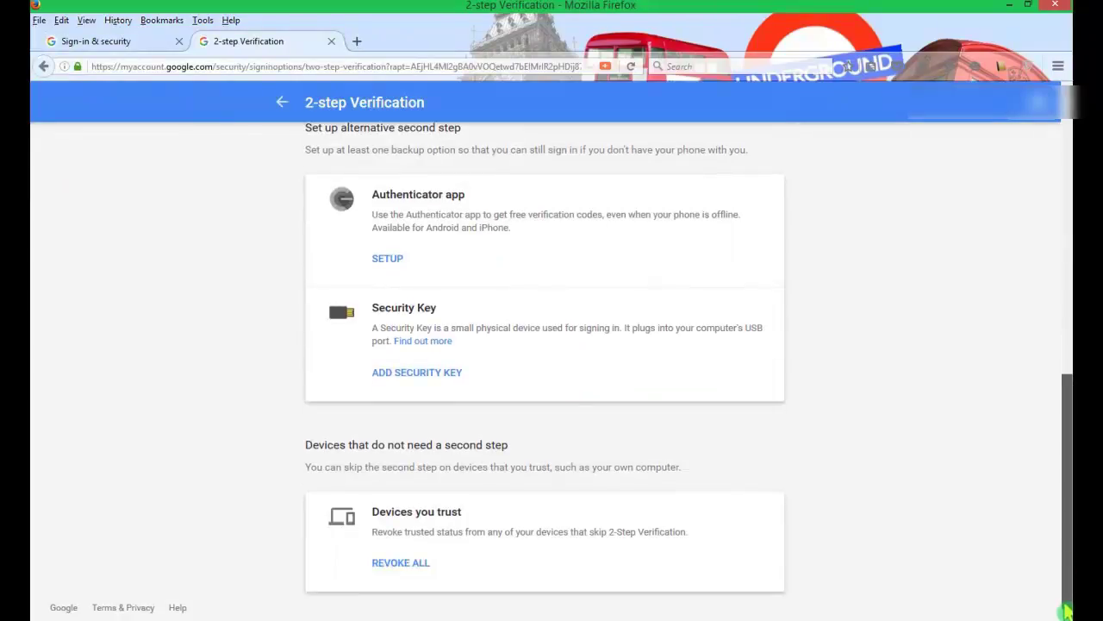
pyautogui.click(415, 565)
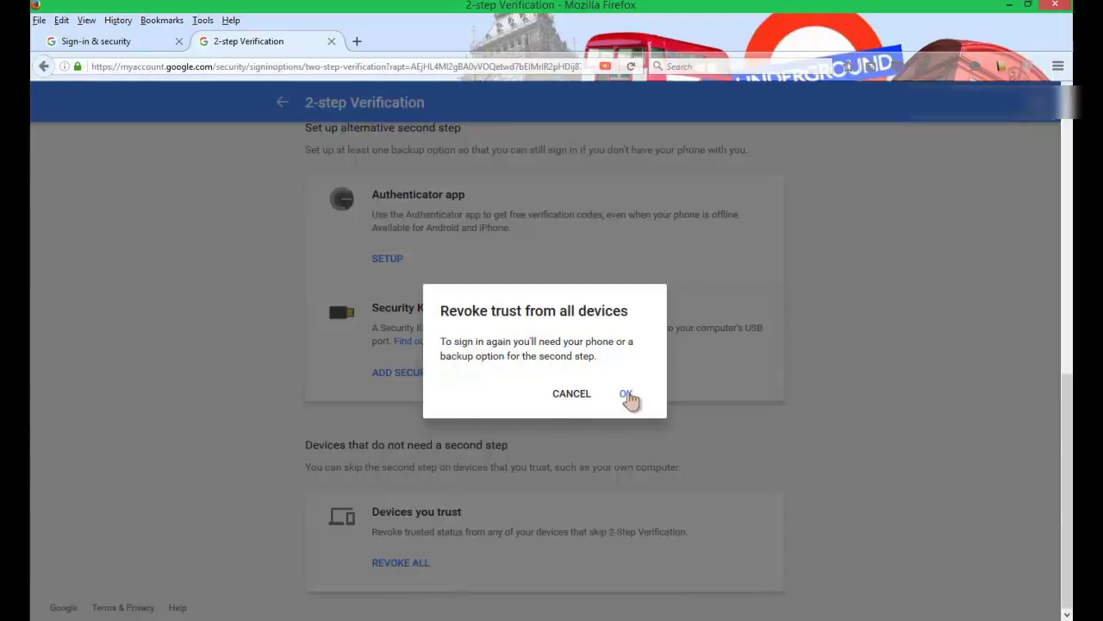
pyautogui.click(627, 394)
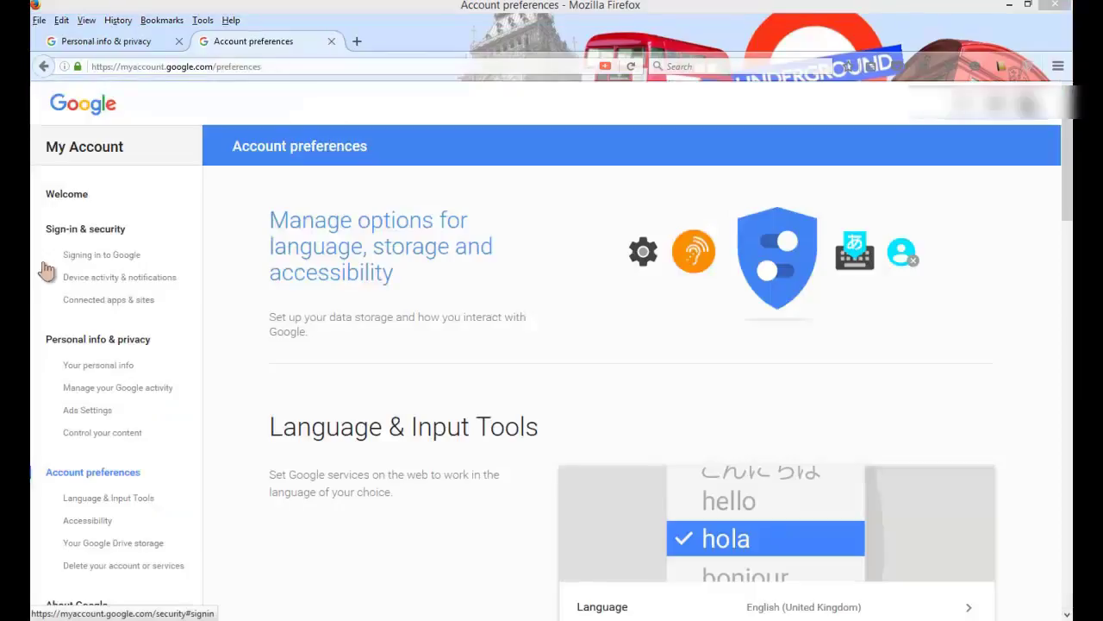
# - Scroll Account preferences to Delete your account or services and open both delete links in new tabs
pyautogui.click(77, 478)
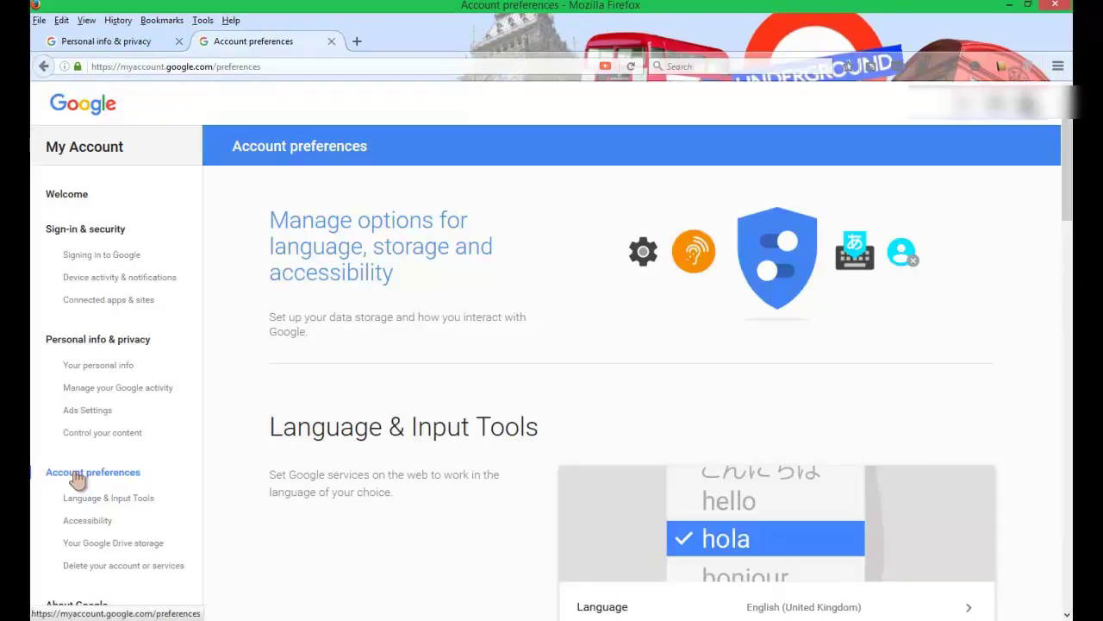
pyautogui.scroll(-3, 482, 447)
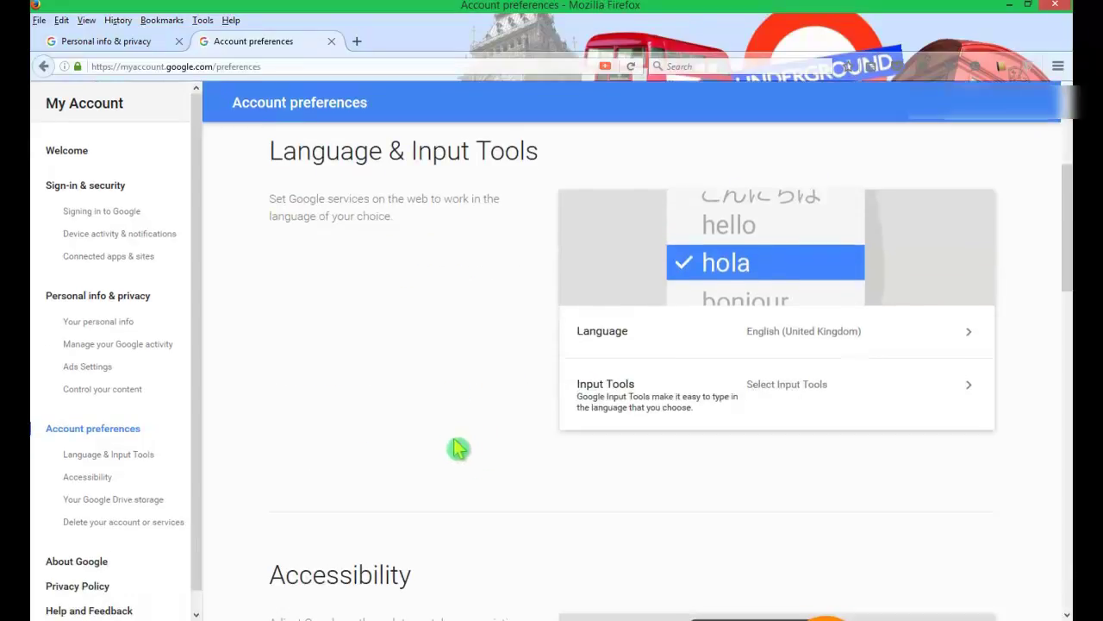
pyautogui.scroll(-3, 458, 448)
pyautogui.scroll(-4, 458, 448)
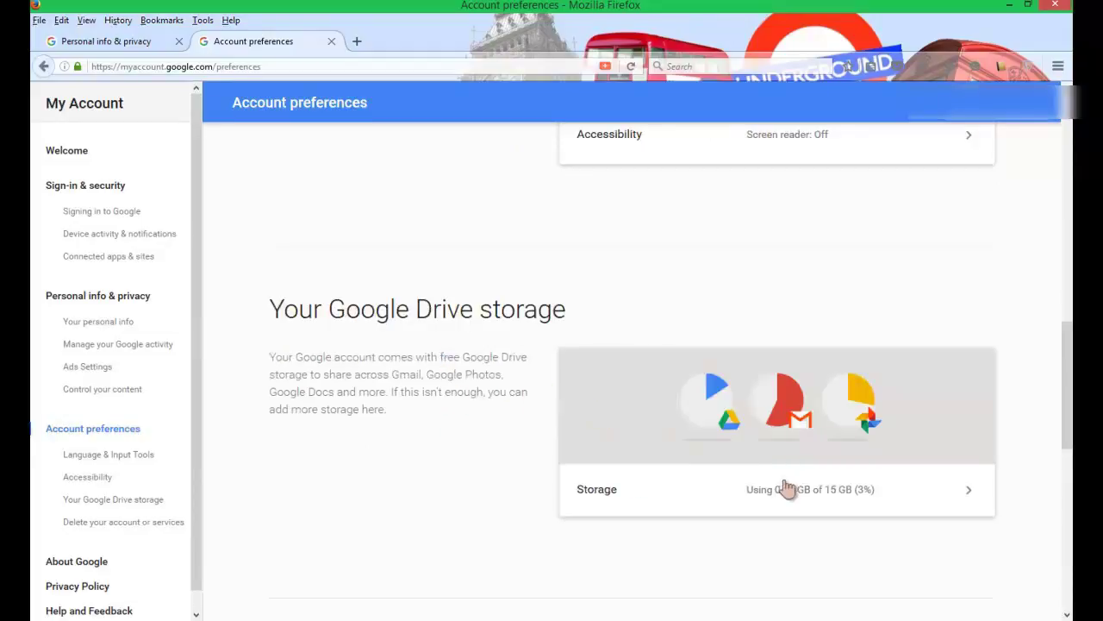
pyautogui.scroll(-4, 494, 416)
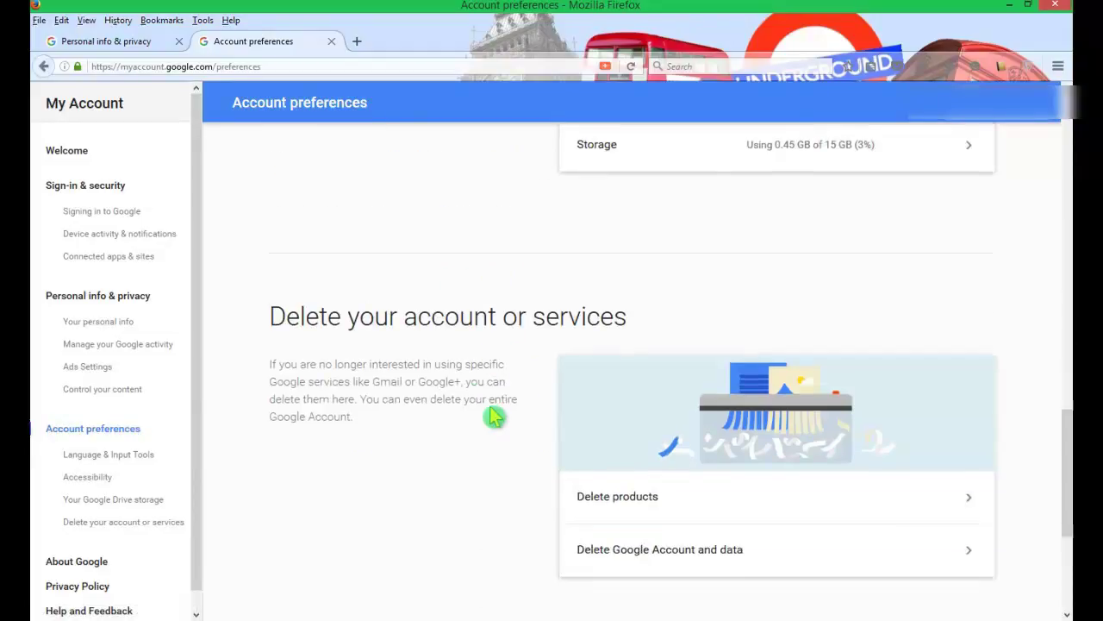
pyautogui.scroll(-3, 493, 419)
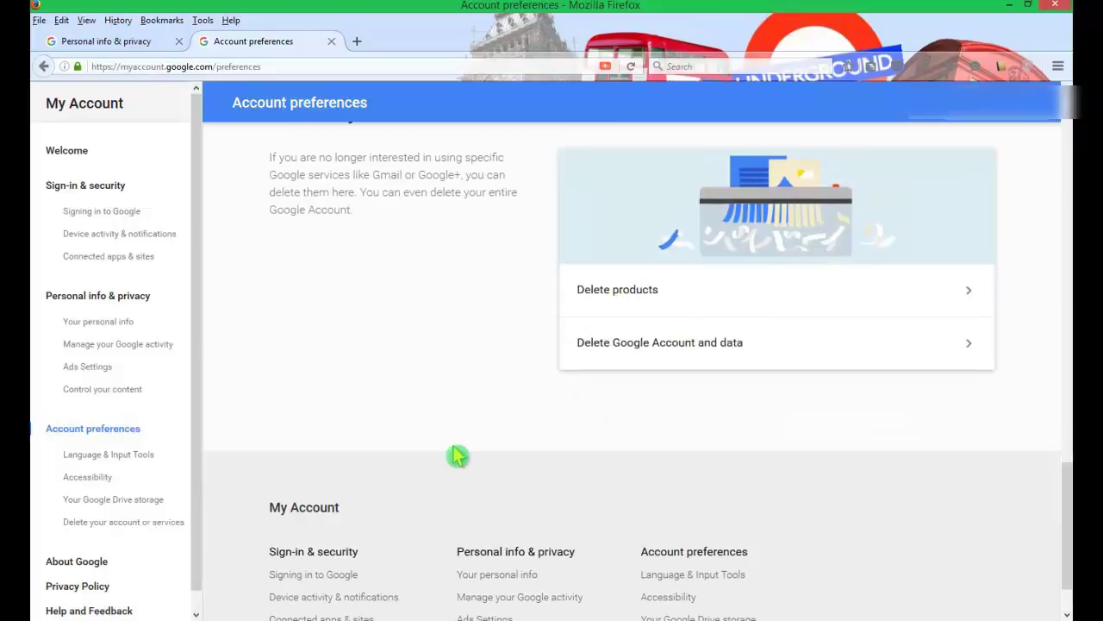
pyautogui.rightClick(613, 299)
pyautogui.click(659, 302)
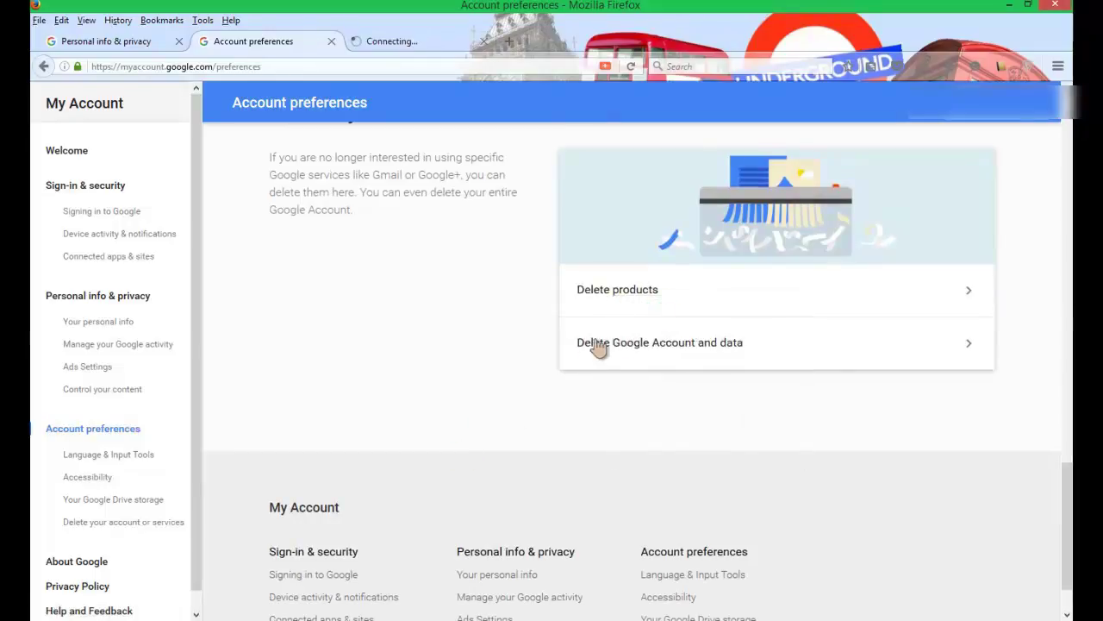
pyautogui.rightClick(589, 352)
pyautogui.click(628, 358)
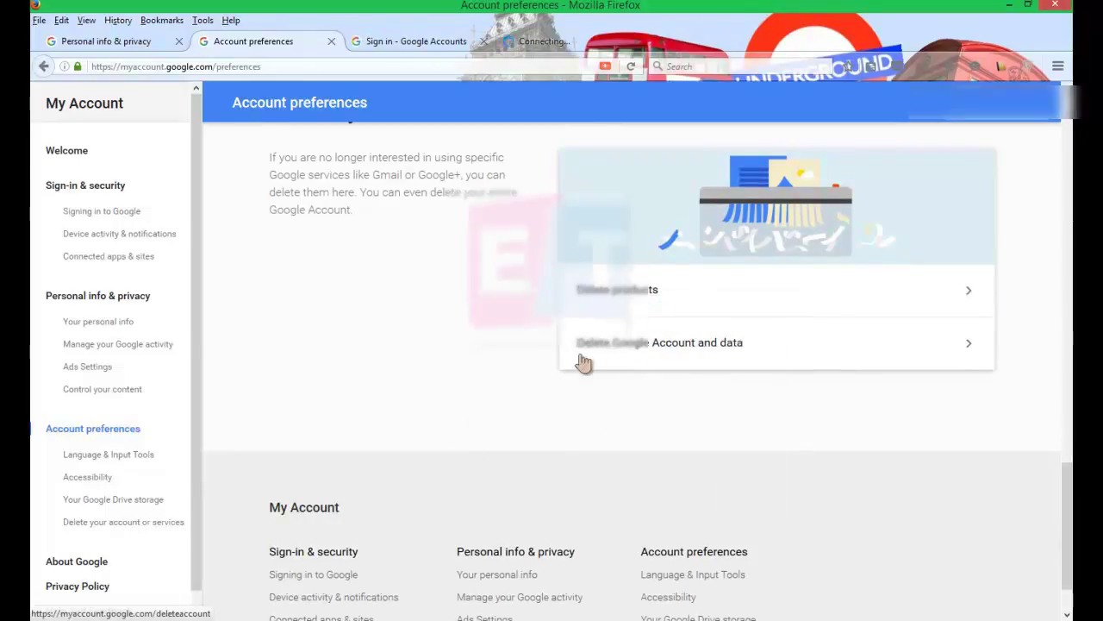
# - Re-enter the account password on the Sign in tab, then switch to the Delete your Google account tab
pyautogui.click(392, 41)
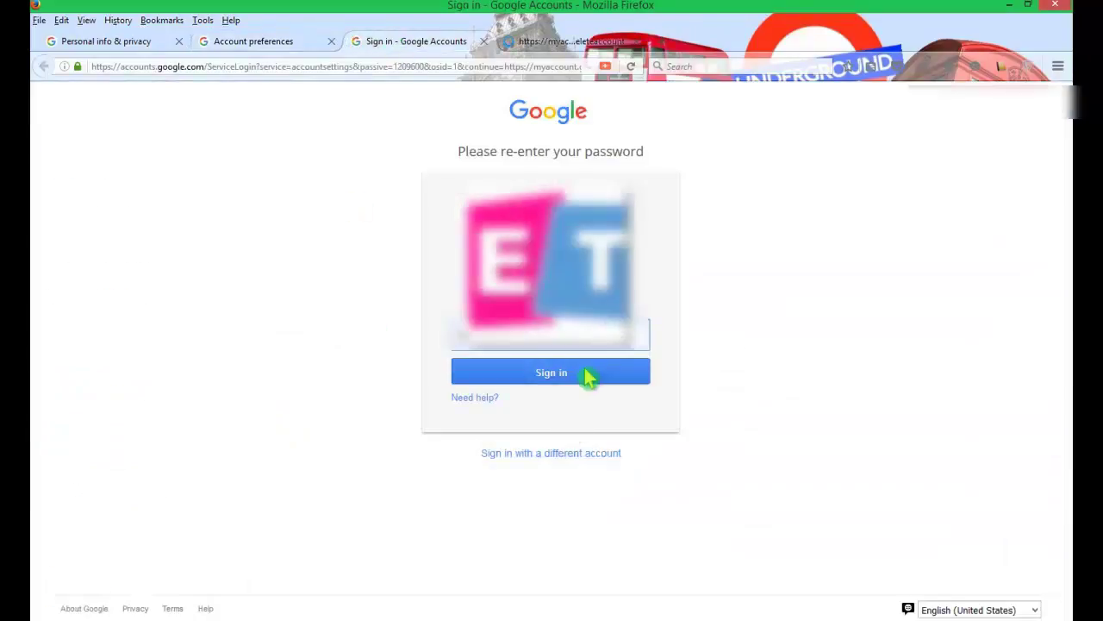
pyautogui.click(494, 382)
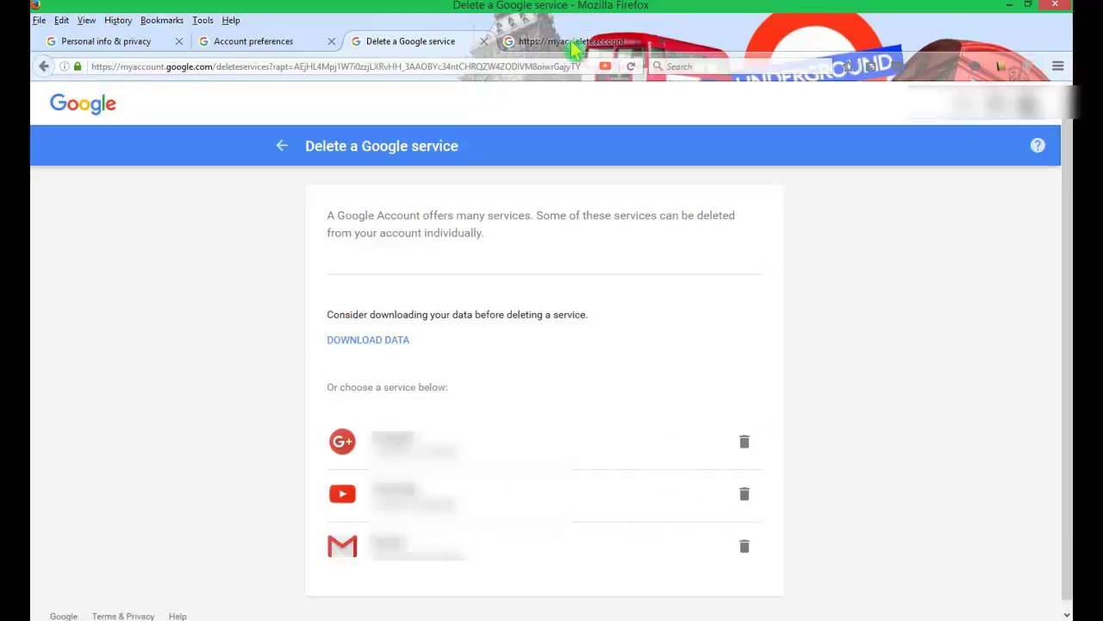
pyautogui.click(573, 45)
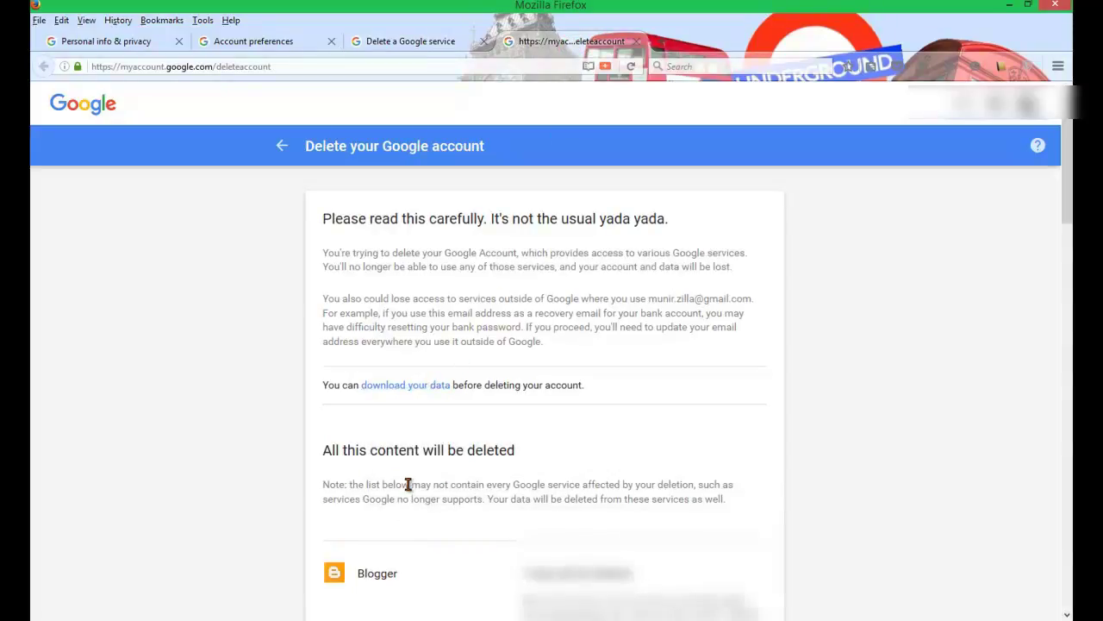
pyautogui.scroll(-5, 408, 485)
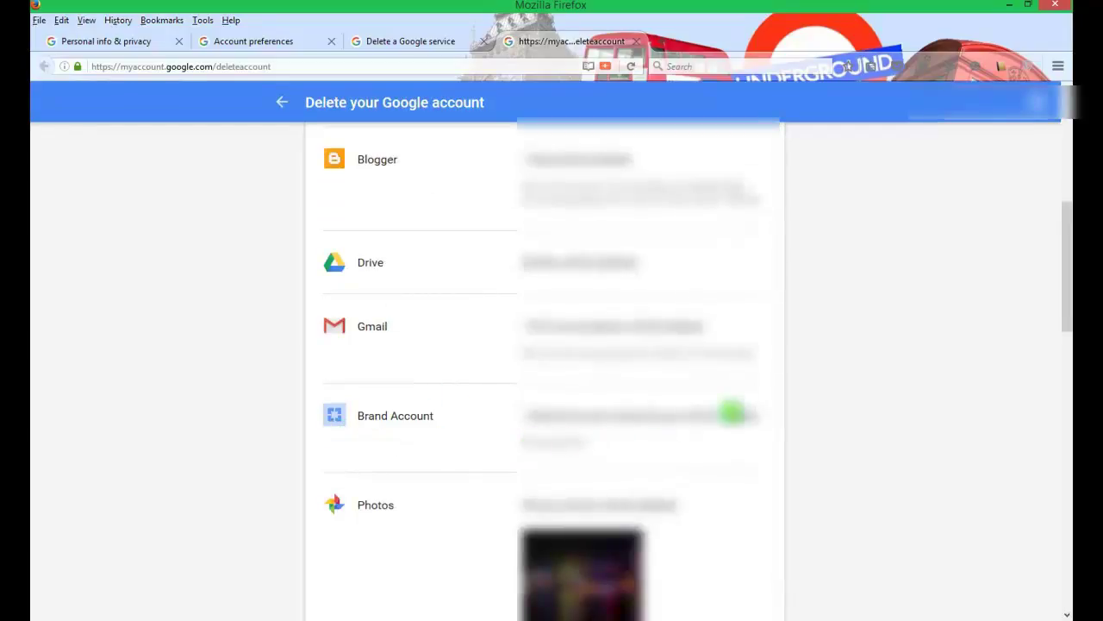
pyautogui.scroll(-3, 290, 438)
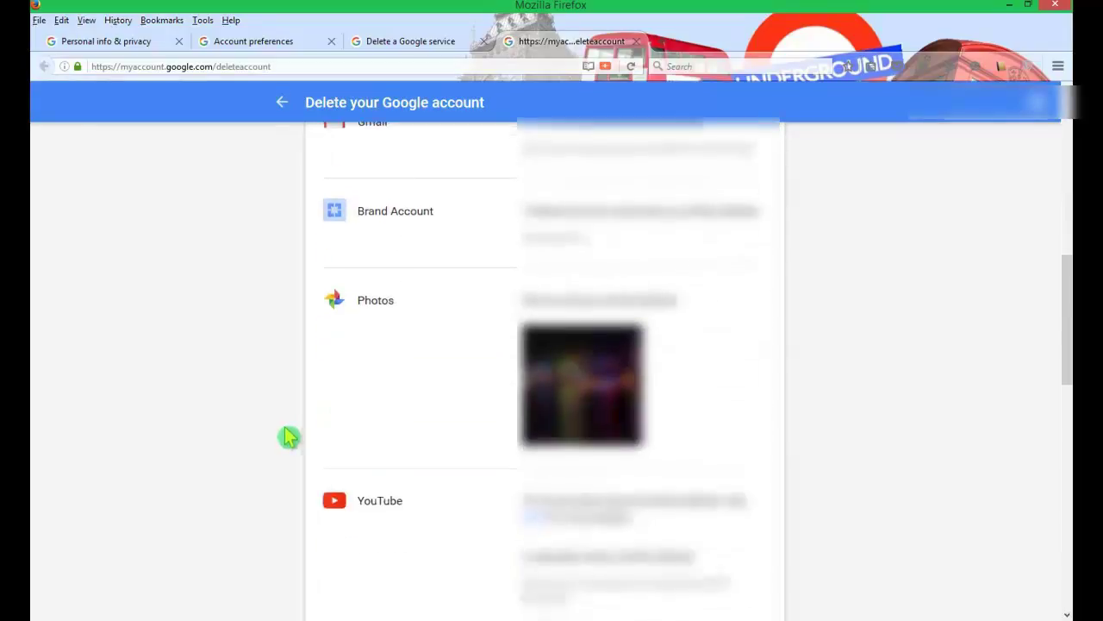
pyautogui.scroll(-2, 289, 437)
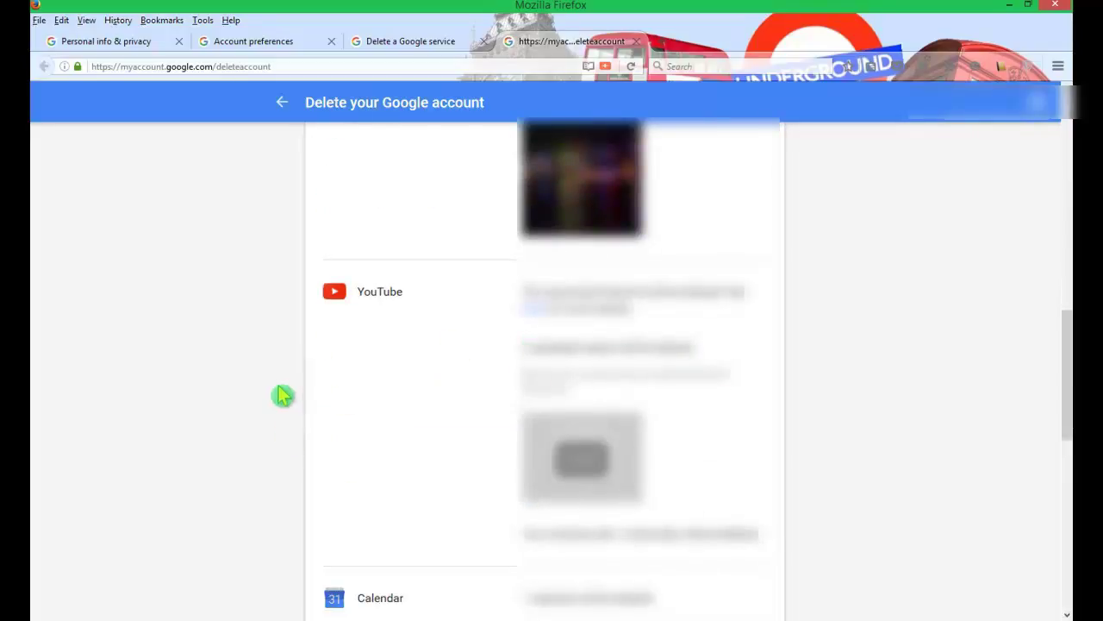
pyautogui.scroll(-4, 282, 395)
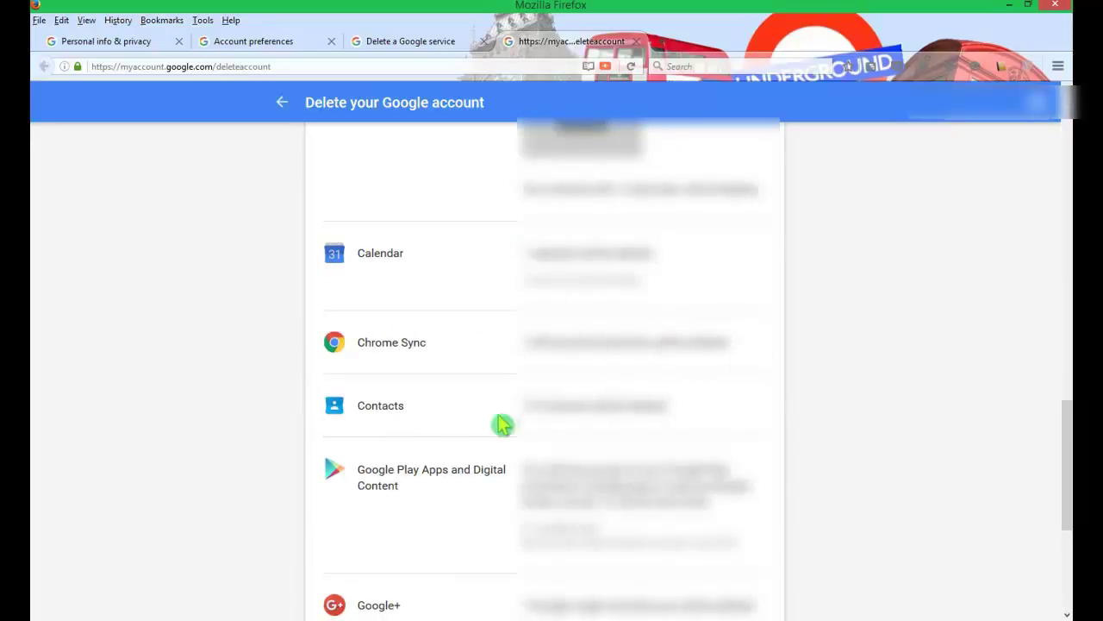
pyautogui.scroll(-3, 263, 456)
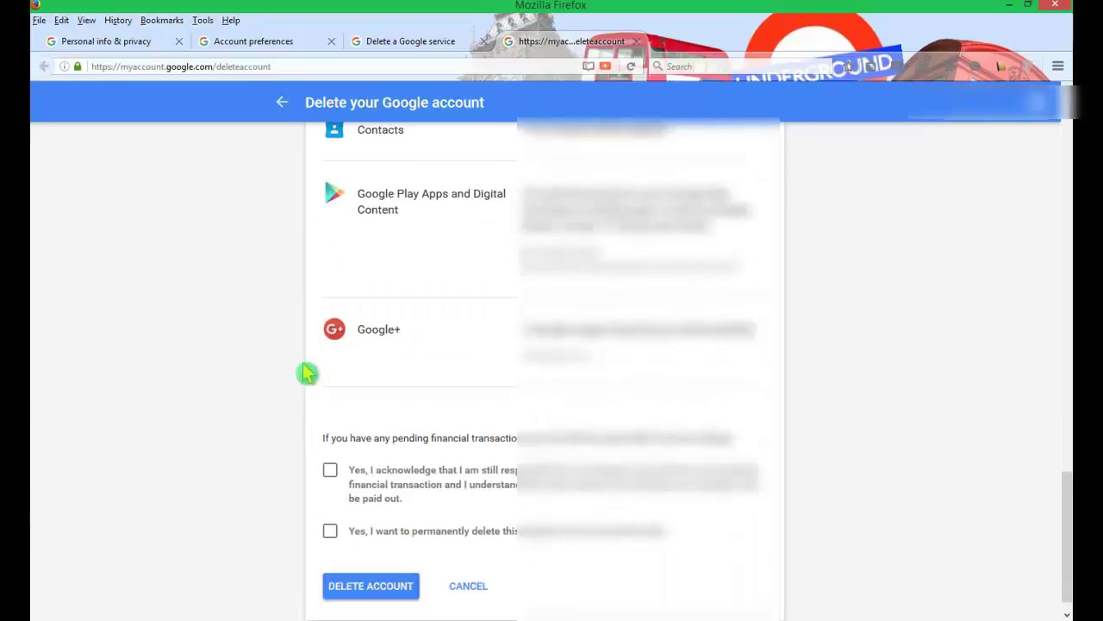